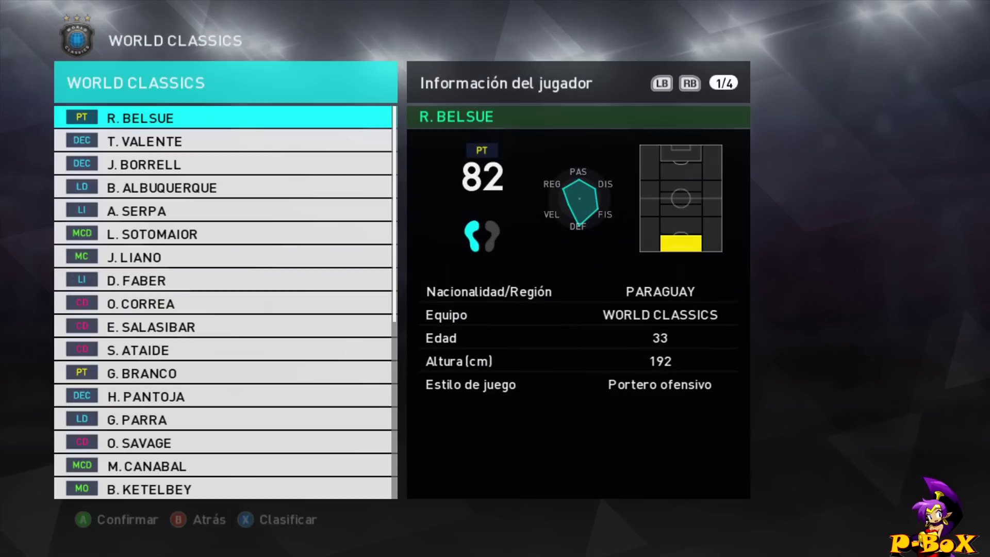
# Leave the World Classics squad and look through the Liga Águila teams and their player lists
pyautogui.press('Escape')
pyautogui.press('Escape')
pyautogui.press('Down')
pyautogui.press('Return')
pyautogui.press('Escape')
pyautogui.press('Up')
pyautogui.press('Up')
pyautogui.press('Up')
pyautogui.press('Return')
pyautogui.press('Up')
pyautogui.press('Up')
pyautogui.press('Up')
pyautogui.press('Up')
pyautogui.press('Return')
pyautogui.press('Down')
pyautogui.press('Down')
pyautogui.press('Down')
pyautogui.press('Down')
pyautogui.press('Down')
pyautogui.press('Down')
pyautogui.press('Down')
pyautogui.press('Down')
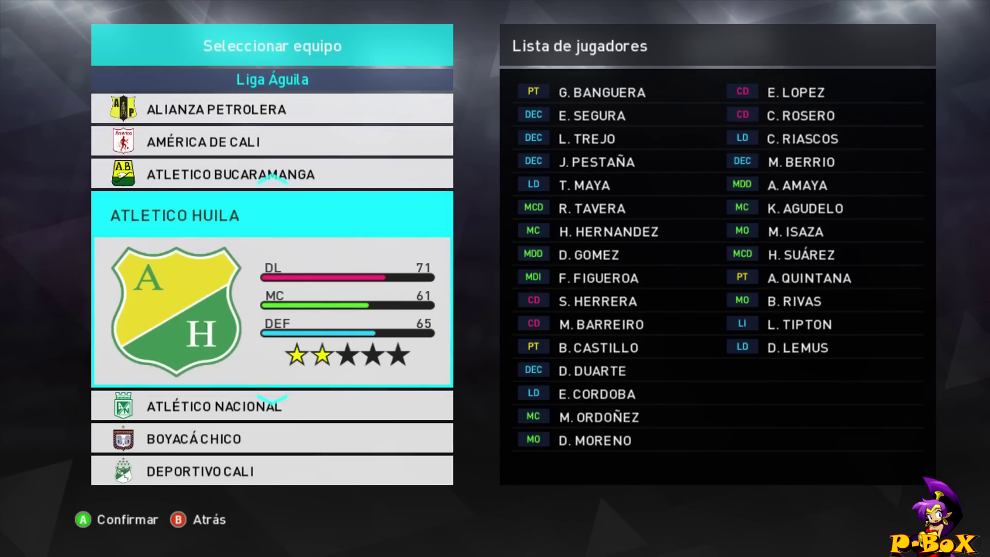
pyautogui.press('Down')
pyautogui.press('Down')
pyautogui.press('Down')
pyautogui.press('Down')
pyautogui.press('Down')
pyautogui.press('Down')
pyautogui.press('Down')
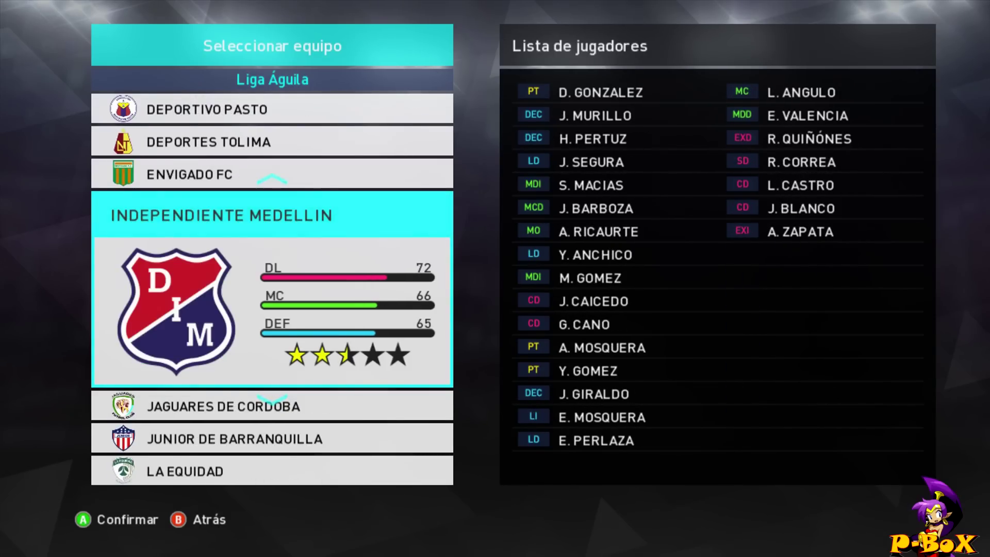
pyautogui.press('Down')
pyautogui.press('Down')
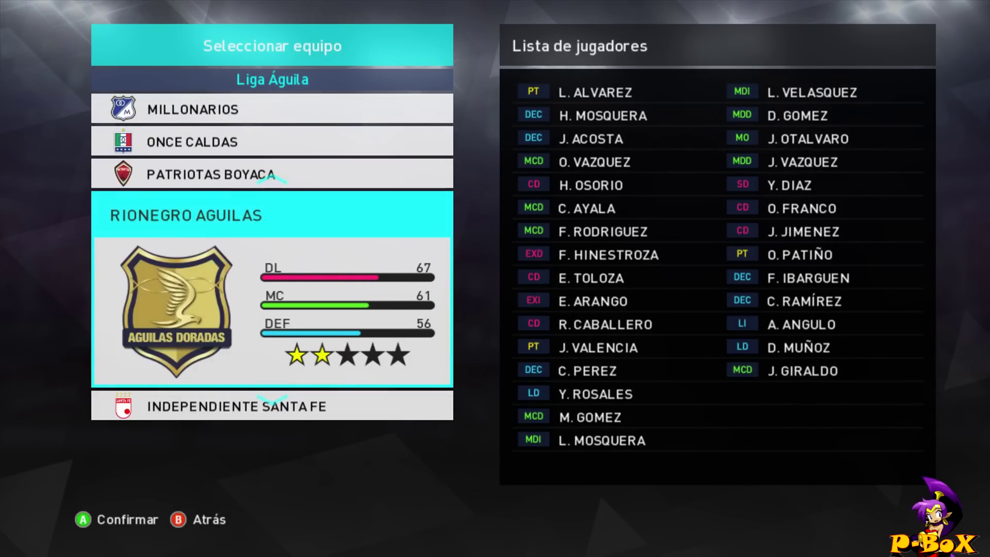
# Look through the Liga chilena teams and their player lists
pyautogui.press('Escape')
pyautogui.press('Up')
pyautogui.press('Return')
pyautogui.press('Down')
pyautogui.press('Down')
pyautogui.press('Down')
pyautogui.press('Down')
pyautogui.press('Down')
pyautogui.press('Down')
pyautogui.press('Down')
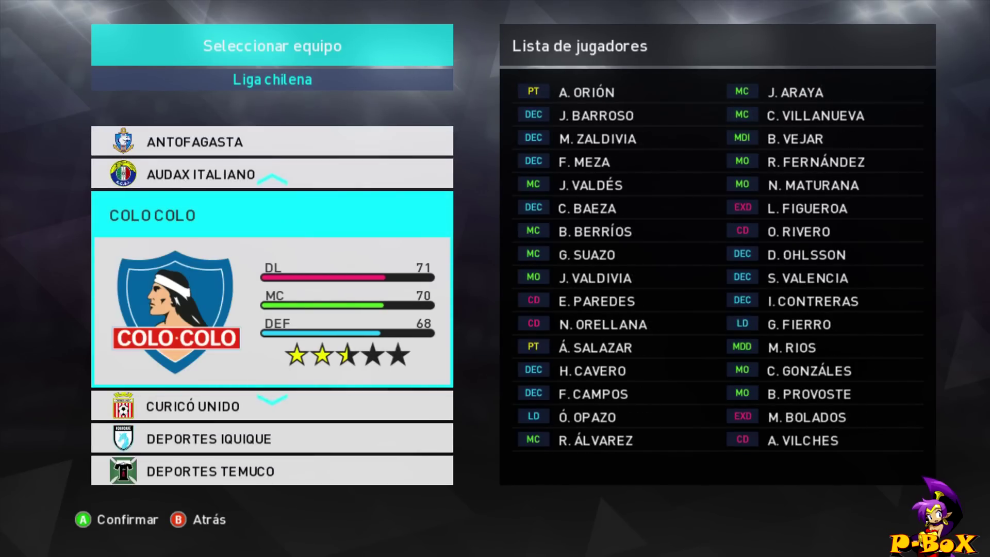
pyautogui.press('Down')
pyautogui.press('Down')
pyautogui.press('Down')
pyautogui.press('Down')
pyautogui.press('Down')
pyautogui.press('Down')
pyautogui.press('Down')
pyautogui.press('Down')
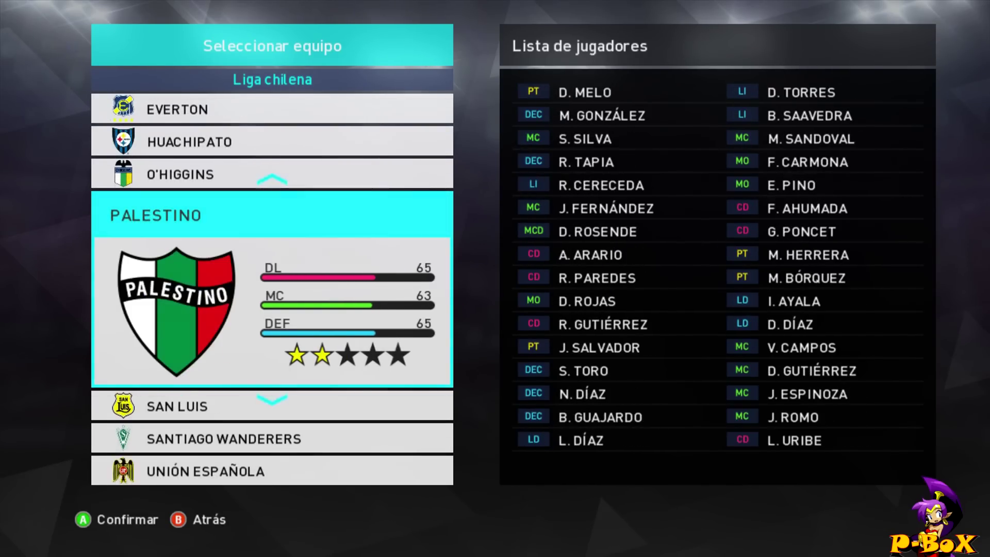
# Look through the Liga argentina teams and their player lists, and leave the team selection
pyautogui.press('Escape')
pyautogui.press('Up')
pyautogui.press('Return')
pyautogui.press('Down')
pyautogui.press('Down')
pyautogui.press('Down')
pyautogui.press('Down')
pyautogui.press('Down')
pyautogui.press('Down')
pyautogui.press('Down')
pyautogui.press('Down')
pyautogui.press('Down')
pyautogui.press('Down')
pyautogui.press('Down')
pyautogui.press('Down')
pyautogui.press('Down')
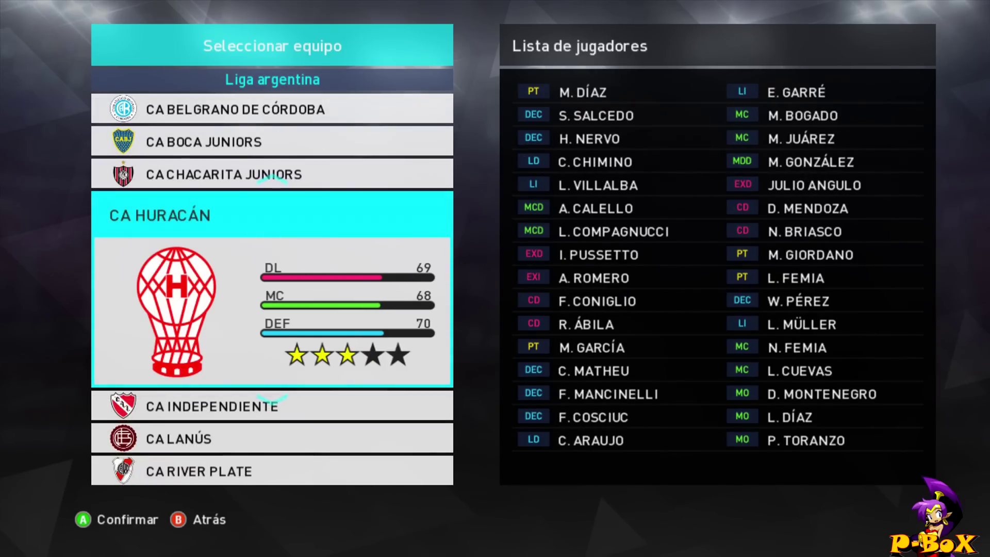
pyautogui.press('Down')
pyautogui.press('Down')
pyautogui.press('Down')
pyautogui.press('Down')
pyautogui.press('Down')
pyautogui.press('Down')
pyautogui.press('Down')
pyautogui.press('Down')
pyautogui.press('Down')
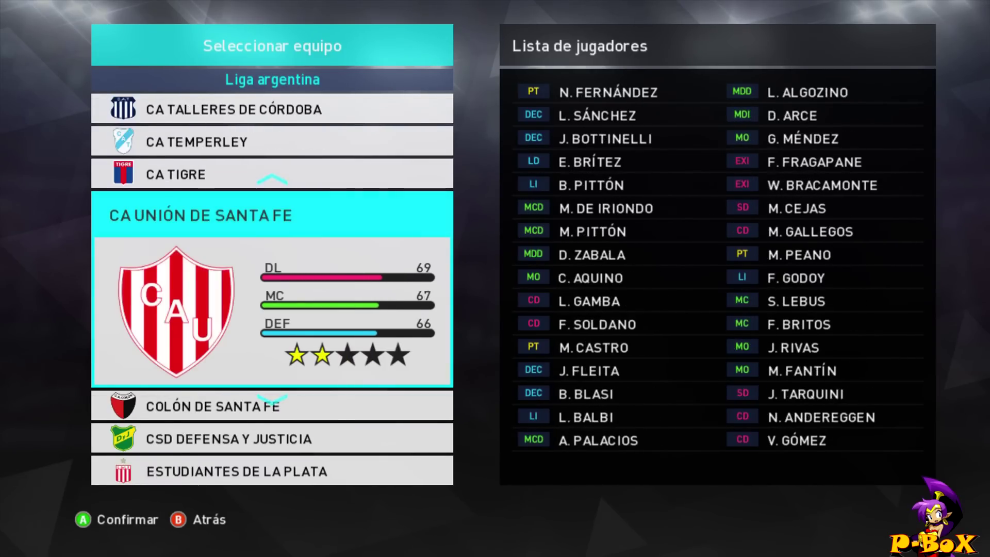
pyautogui.press('Down')
pyautogui.press('Down')
pyautogui.press('Down')
pyautogui.press('Down')
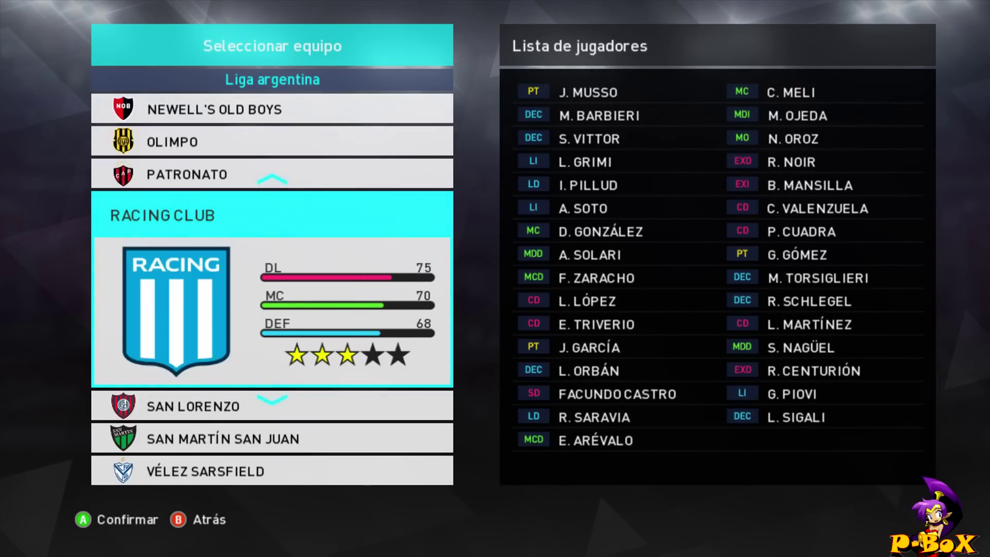
pyautogui.press('Escape')
pyautogui.press('Escape')
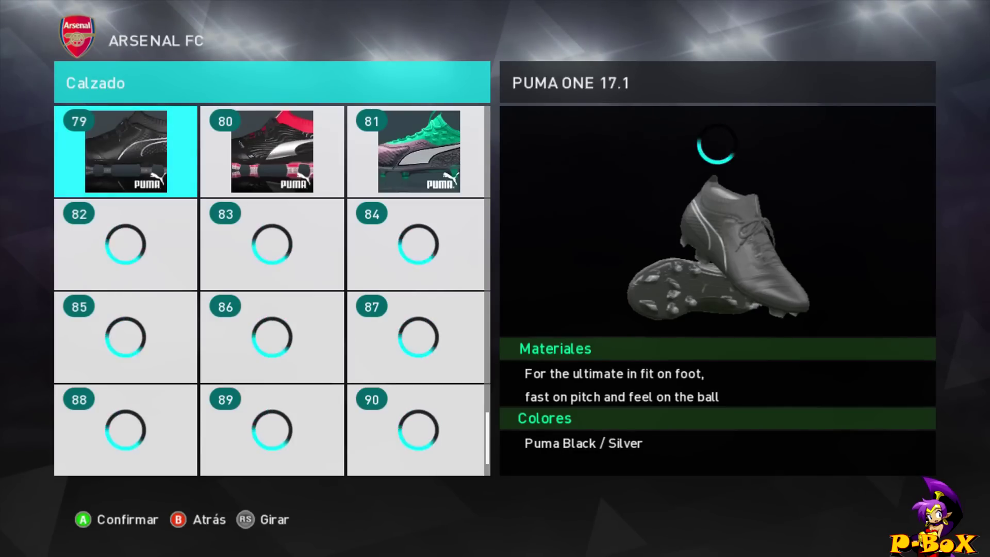
# Look through Arsenal FC's available boots from number 79 to the WEPES SP2000 at number 91
pyautogui.press('Right')
pyautogui.press('Right')
pyautogui.press('Left')
pyautogui.press('Left')
pyautogui.press('Down')
pyautogui.press('Down')
pyautogui.press('Down')
pyautogui.press('Down')
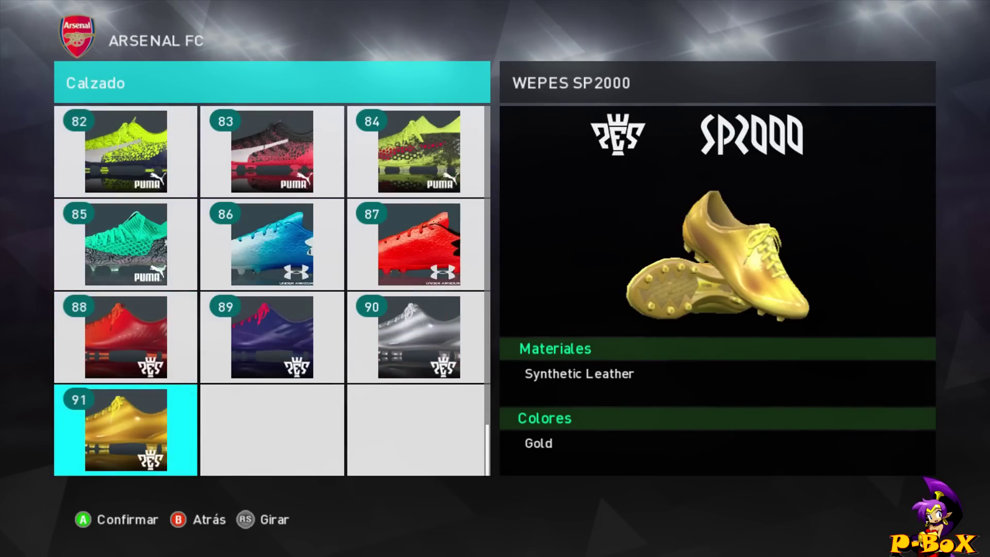
# Review the boot catalogue back to the adidas models and forward to its end, and close it
pyautogui.press('Up')
pyautogui.press('Up')
pyautogui.press('Up')
pyautogui.press('Up')
pyautogui.press('Up')
pyautogui.press('Up')
pyautogui.press('Up')
pyautogui.press('Up')
pyautogui.press('Up')
pyautogui.press('Up')
pyautogui.press('Up')
pyautogui.press('Up')
pyautogui.press('Up')
pyautogui.press('Up')
pyautogui.press('Up')
pyautogui.press('Up')
pyautogui.press('Up')
pyautogui.press('Up')
pyautogui.press('Up')
pyautogui.press('Up')
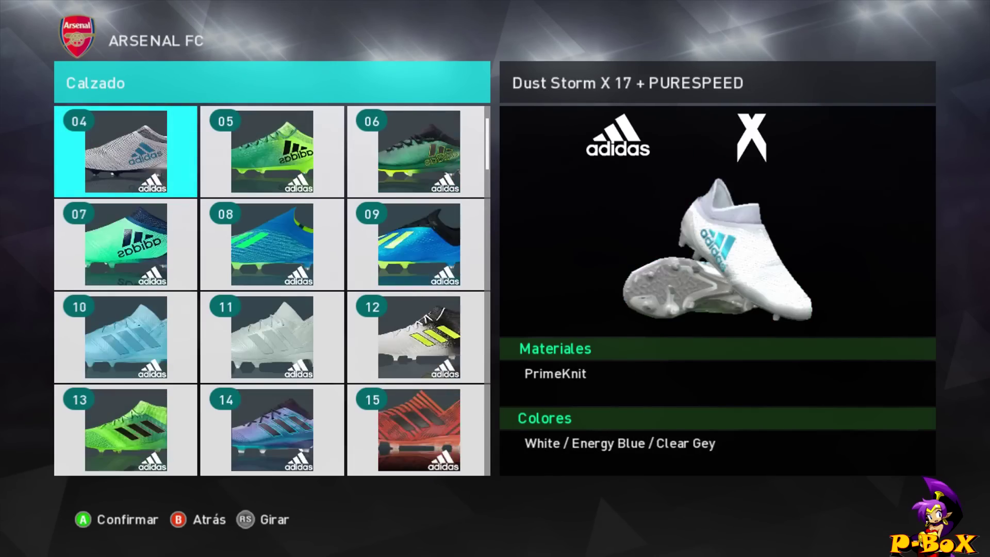
pyautogui.press('Down')
pyautogui.press('Down')
pyautogui.press('Down')
pyautogui.press('Down')
pyautogui.press('Down')
pyautogui.press('Down')
pyautogui.press('Down')
pyautogui.press('Down')
pyautogui.press('Down')
pyautogui.press('Down')
pyautogui.press('Down')
pyautogui.press('Down')
pyautogui.press('Down')
pyautogui.press('Down')
pyautogui.press('Down')
pyautogui.press('Down')
pyautogui.press('Down')
pyautogui.press('Down')
pyautogui.press('Down')
pyautogui.press('Down')
pyautogui.press('Down')
pyautogui.press('Down')
pyautogui.press('Down')
pyautogui.press('Escape')
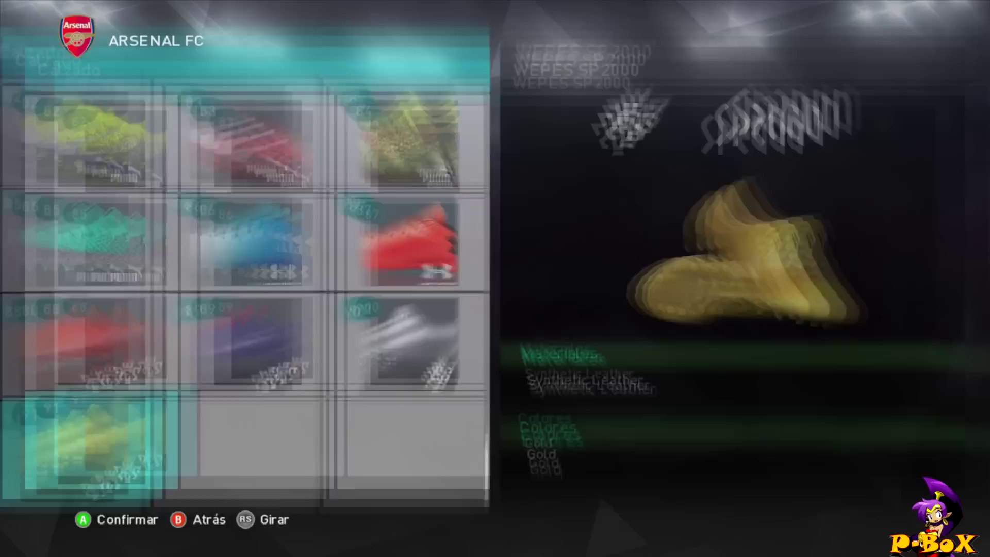
# Open Arsenal FC's goalkeeper glove catalogue and look through the available gloves
pyautogui.press('Down')
pyautogui.press('Return')
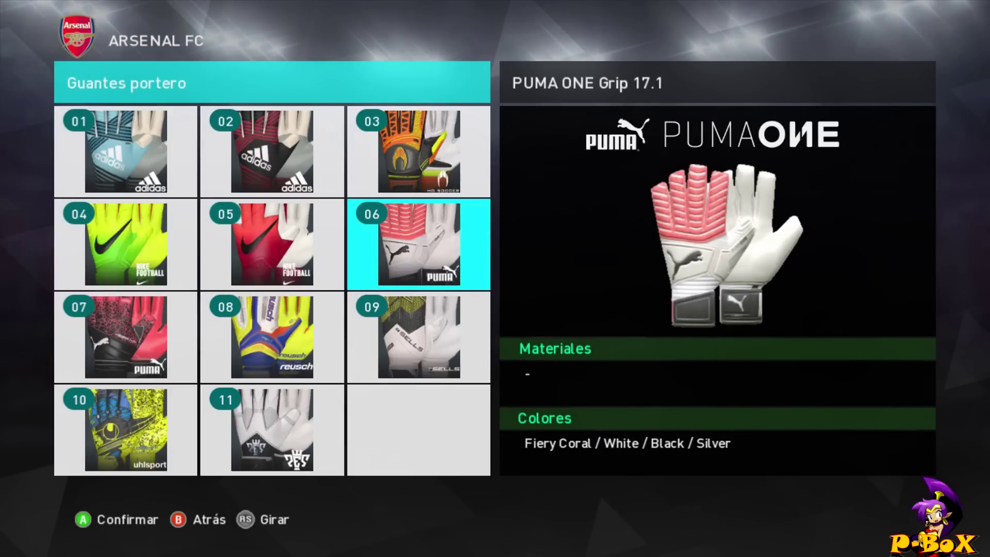
pyautogui.press('Up')
pyautogui.press('Left')
pyautogui.press('Down')
pyautogui.press('Down')
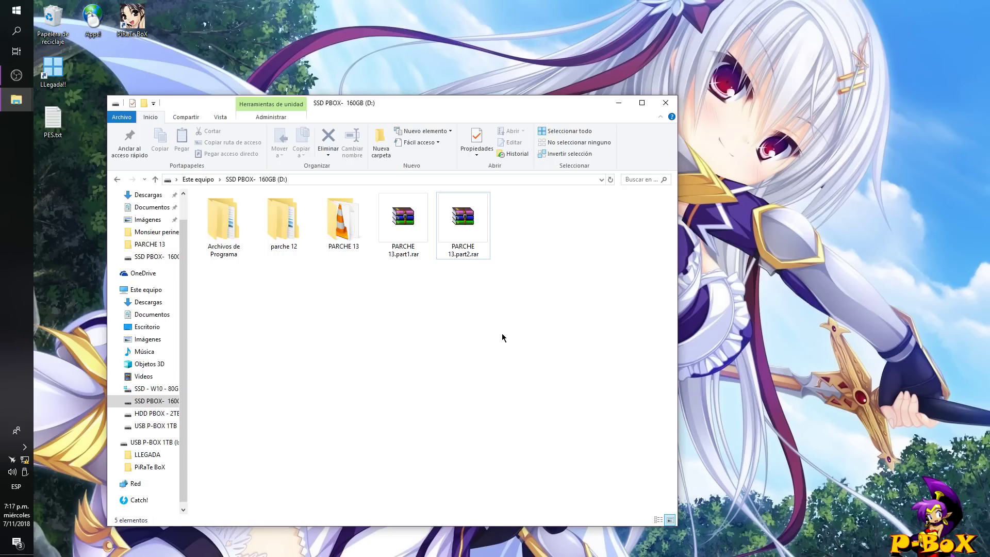
# Check the combined size of PARCHE 13.part1.rar and PARCHE 13.part2.rar in their properties
pyautogui.click(418, 217)
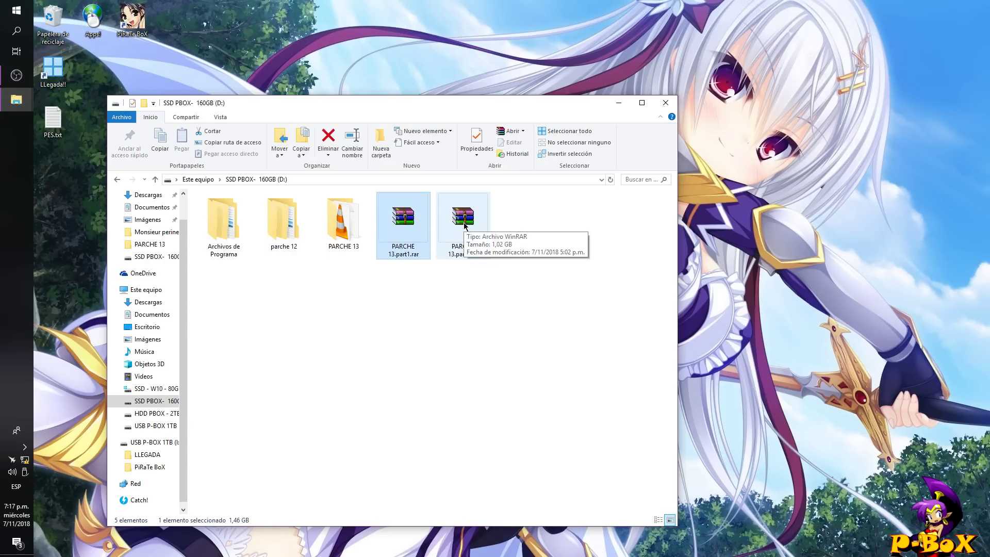
pyautogui.click(465, 222)
pyautogui.click(540, 217)
pyautogui.moveTo(537, 216); pyautogui.dragTo(381, 253)
pyautogui.rightClick(407, 222)
pyautogui.click(502, 449)
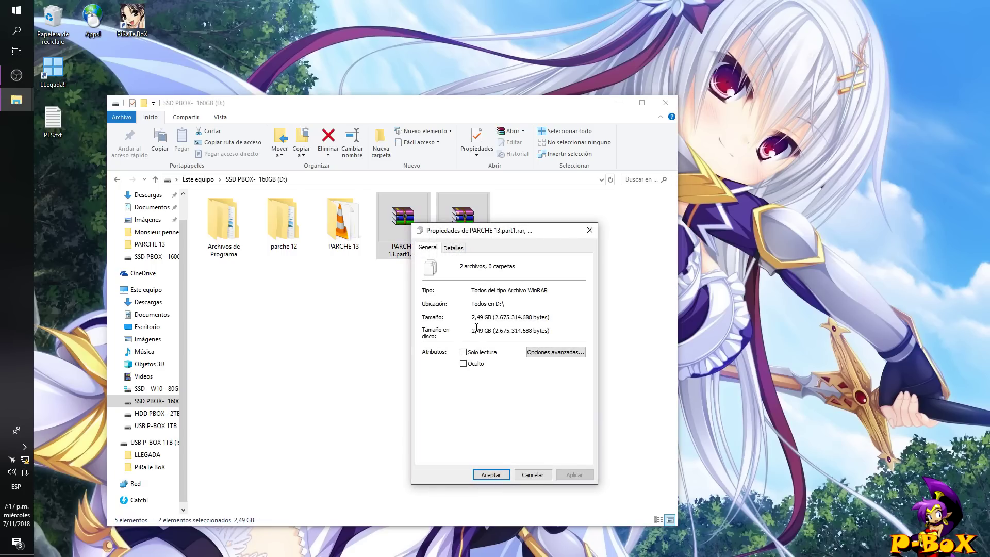
pyautogui.click(491, 474)
pyautogui.click(513, 360)
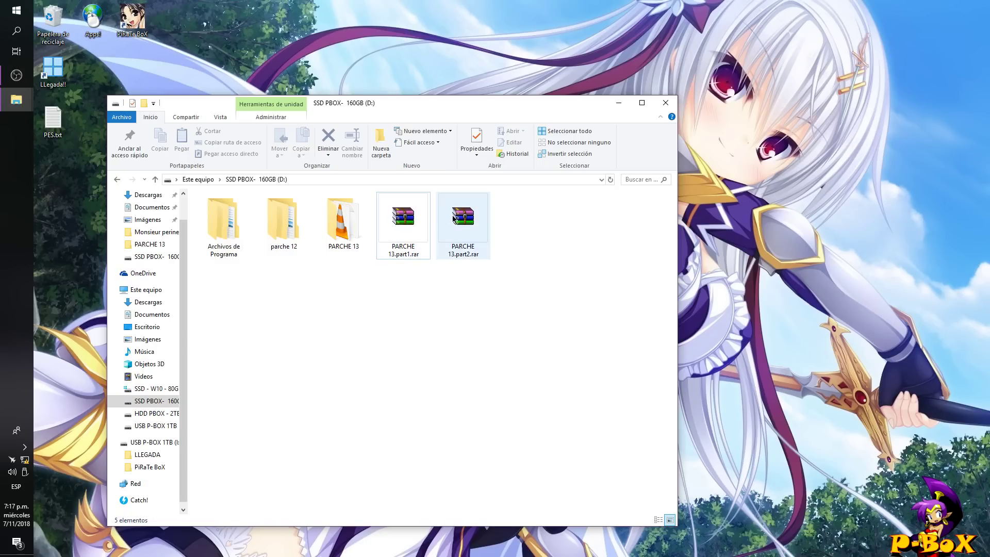
# Try extracting PARCHE 13.part2.rar into the current folder with the archive password, cancelling at the file replacement prompt
pyautogui.rightClick(457, 221)
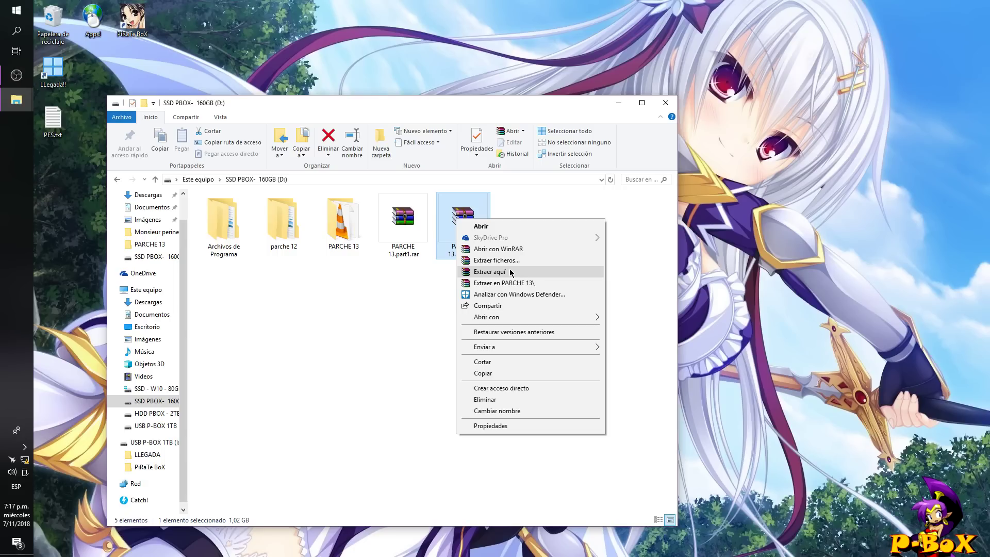
pyautogui.click(510, 271)
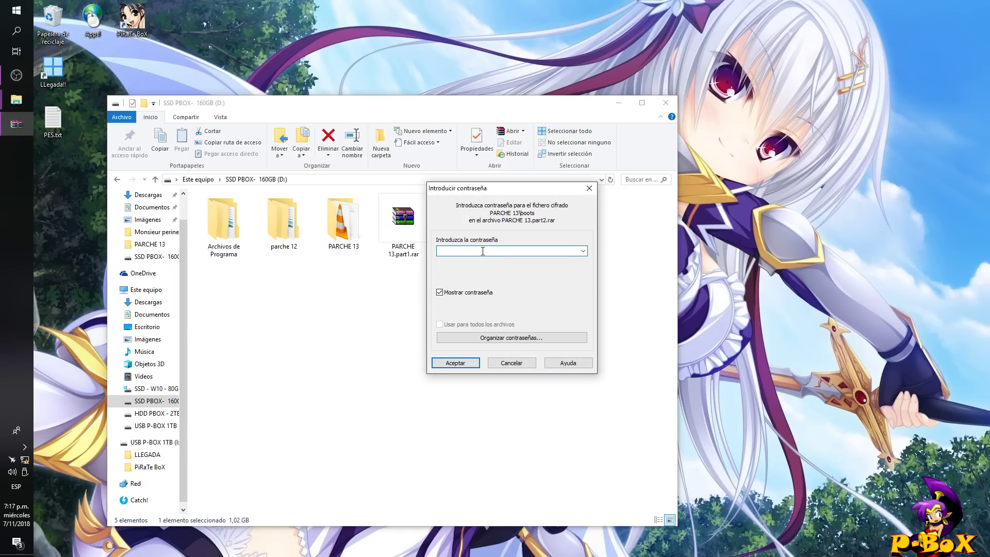
pyautogui.write('THEPBOXYOUTUBE')
pyautogui.press('Return')
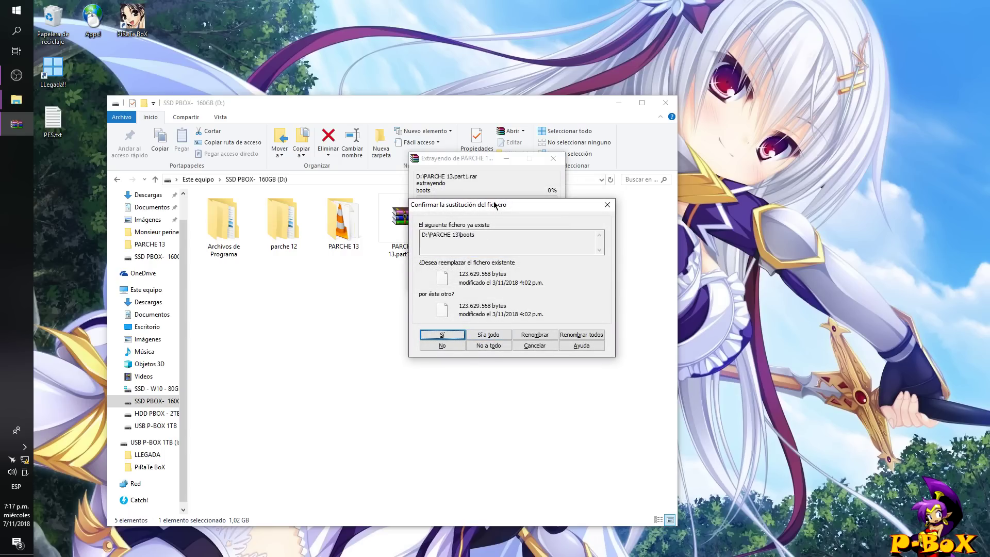
pyautogui.moveTo(501, 206)
pyautogui.mouseDown()
pyautogui.moveTo(493, 202)
pyautogui.moveTo(484, 230)
pyautogui.moveTo(517, 216)
pyautogui.mouseUp()
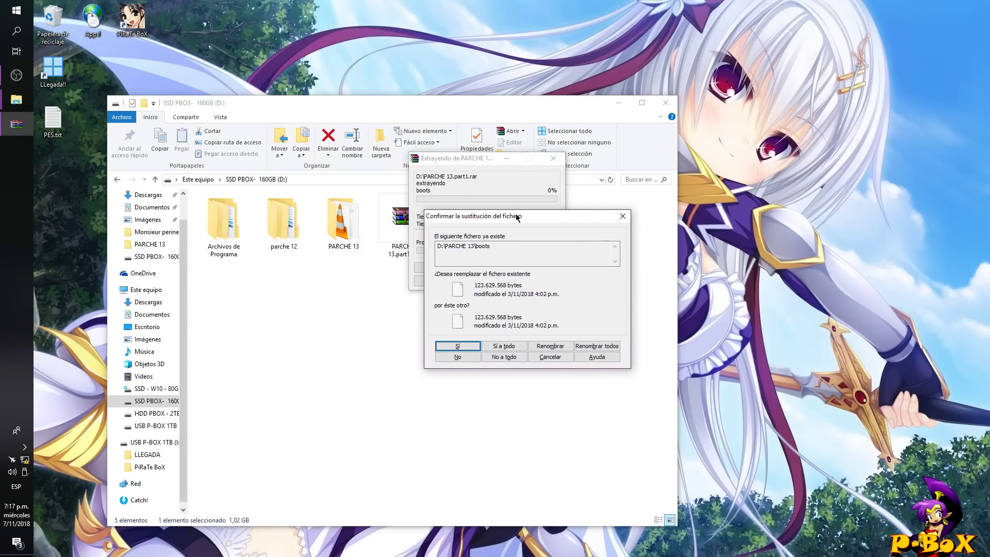
pyautogui.click(556, 360)
pyautogui.click(487, 318)
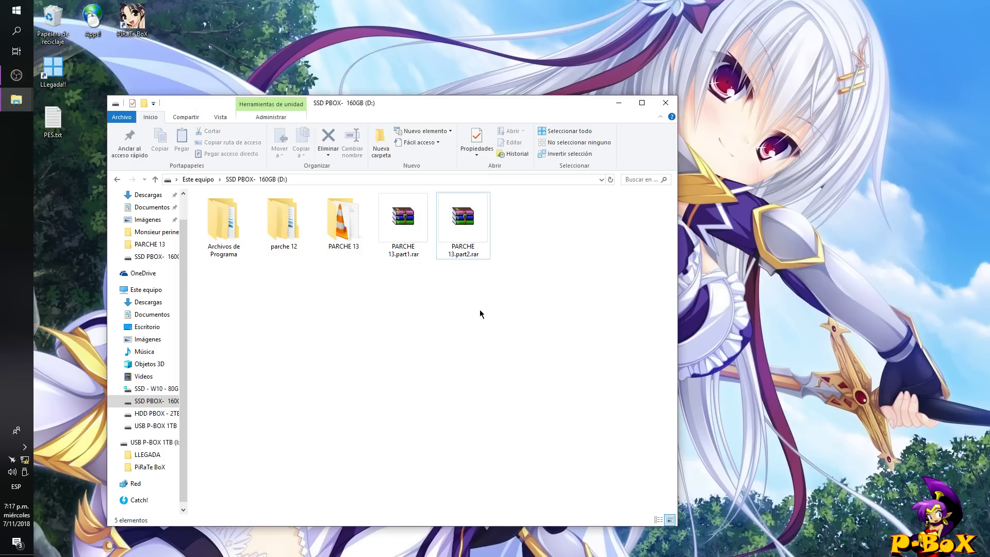
# Open the extracted PARCHE 13 folder and highlight all of its files for review
pyautogui.click(341, 222)
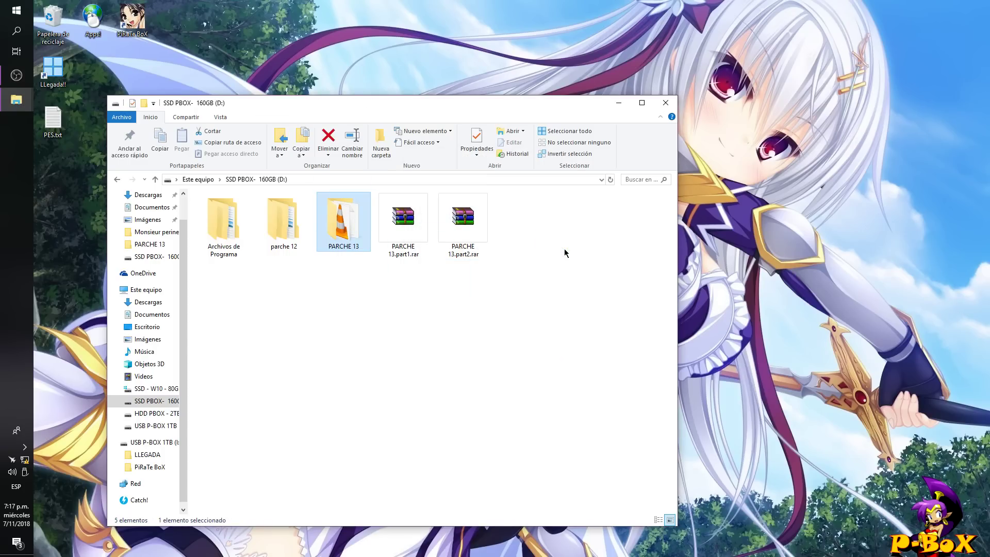
pyautogui.doubleClick(344, 233)
pyautogui.moveTo(260, 397); pyautogui.dragTo(212, 212)
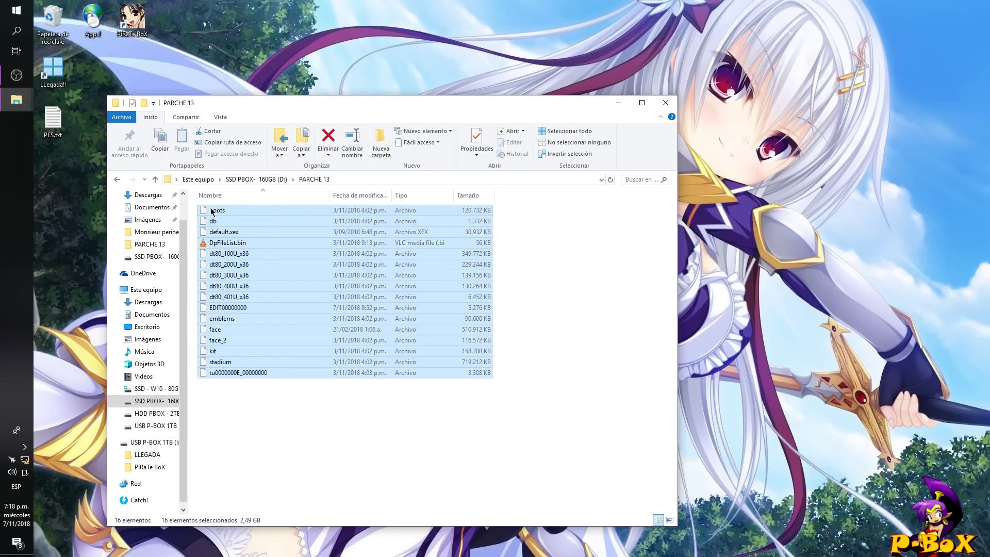
pyautogui.click(289, 422)
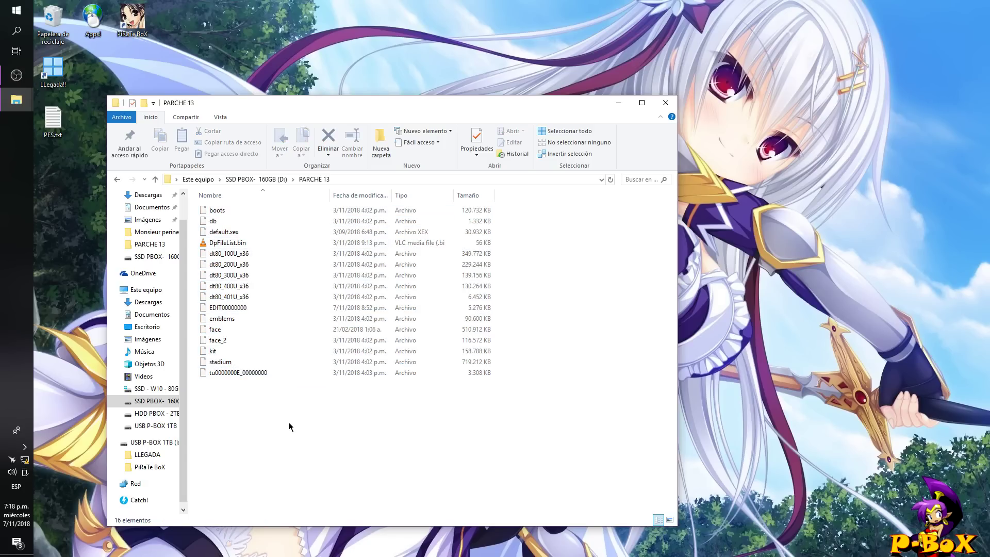
# Single out the patch files tu0000000E_00000000, EDIT00000000 and default.xex in the PARCHE 13 folder
pyautogui.click(229, 375)
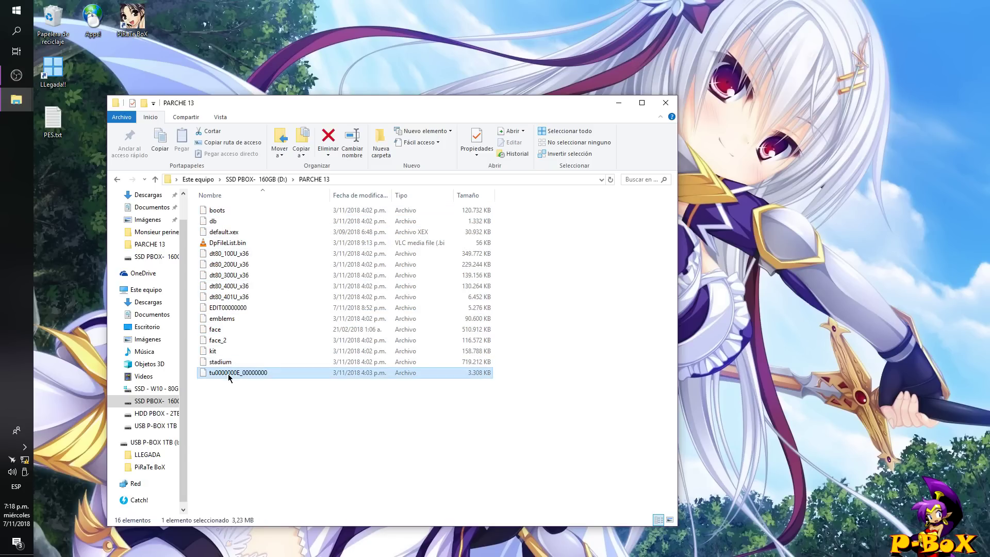
pyautogui.click(227, 307)
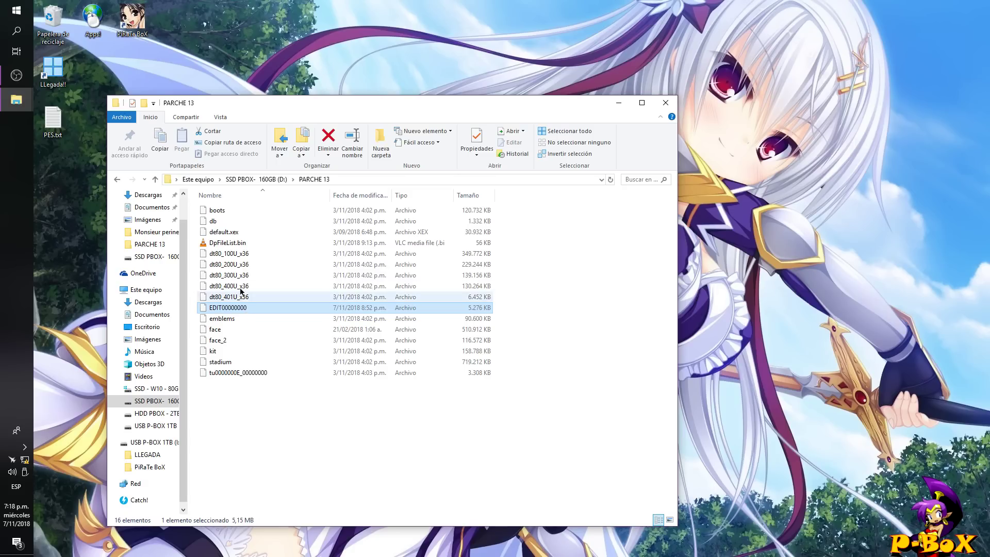
pyautogui.click(233, 233)
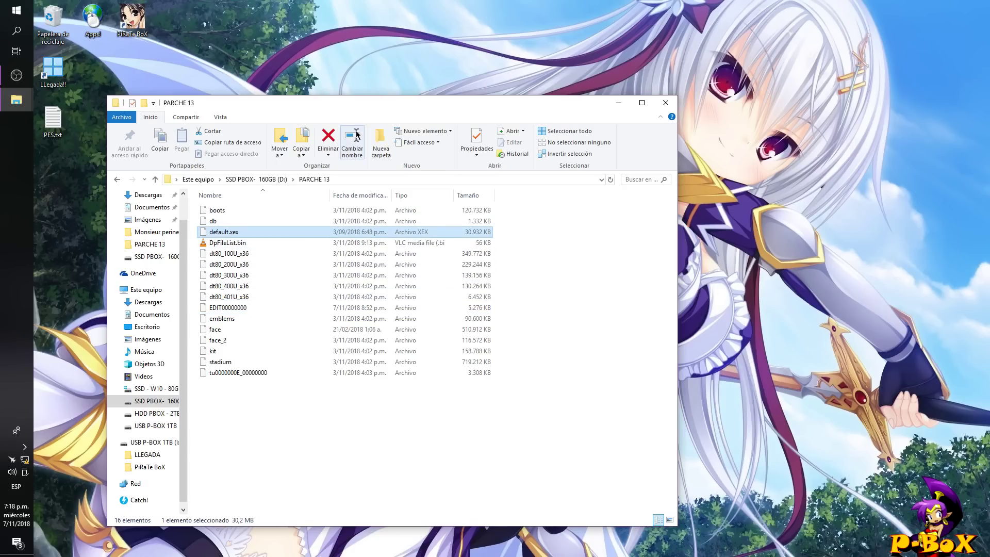
# Highlight all files in the PARCHE 13 folder except default.xex, and single out EDIT00000000
pyautogui.moveTo(368, 103)
pyautogui.mouseDown()
pyautogui.moveTo(384, 90)
pyautogui.moveTo(367, 97)
pyautogui.mouseUp()
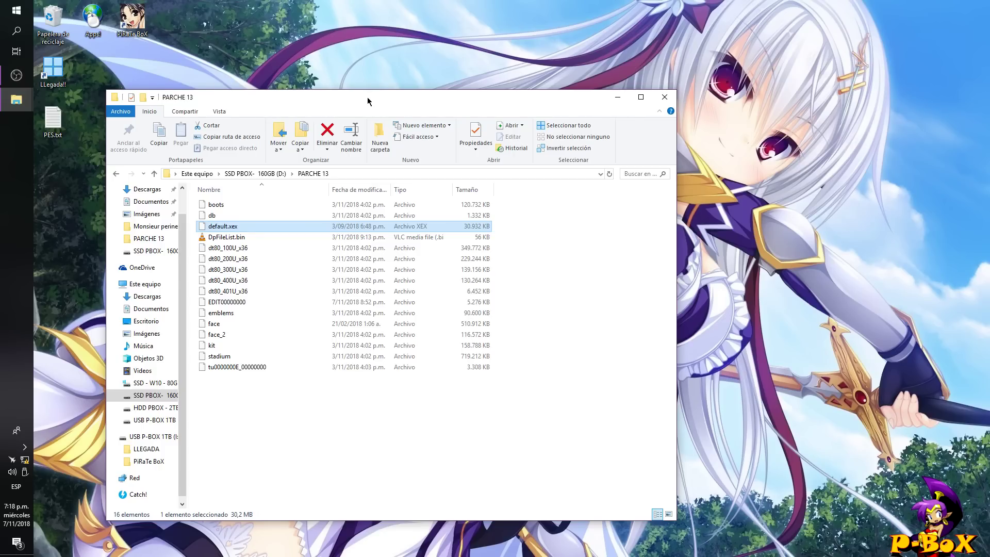
pyautogui.moveTo(367, 97); pyautogui.dragTo(367, 82)
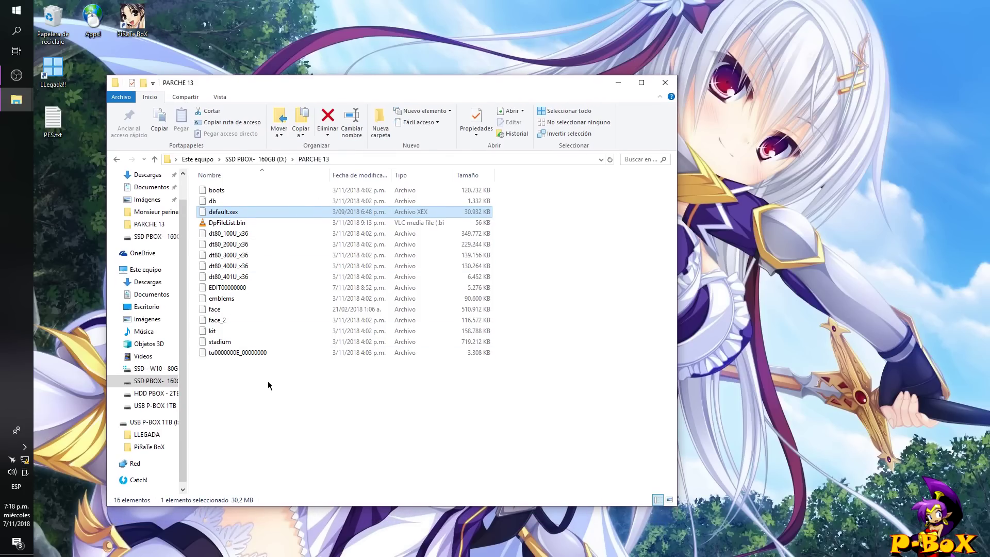
pyautogui.moveTo(268, 382); pyautogui.dragTo(224, 212)
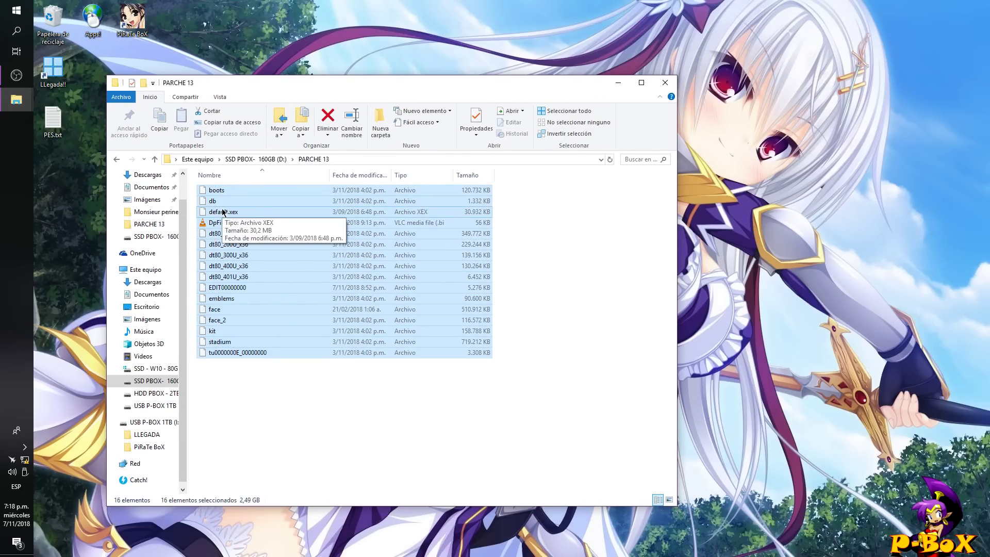
pyautogui.keyDown('ctrl'); pyautogui.click(223, 212); pyautogui.keyUp('ctrl')
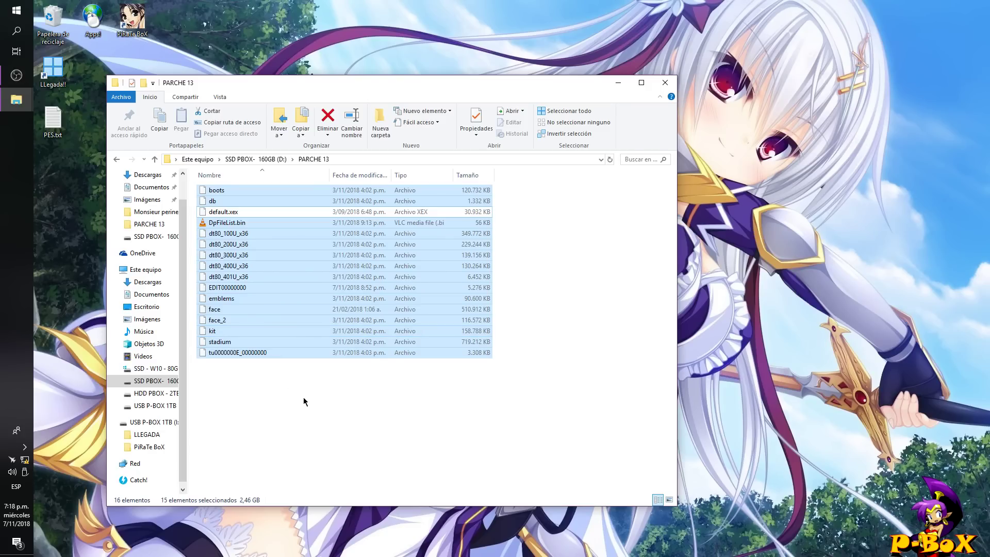
pyautogui.click(234, 288)
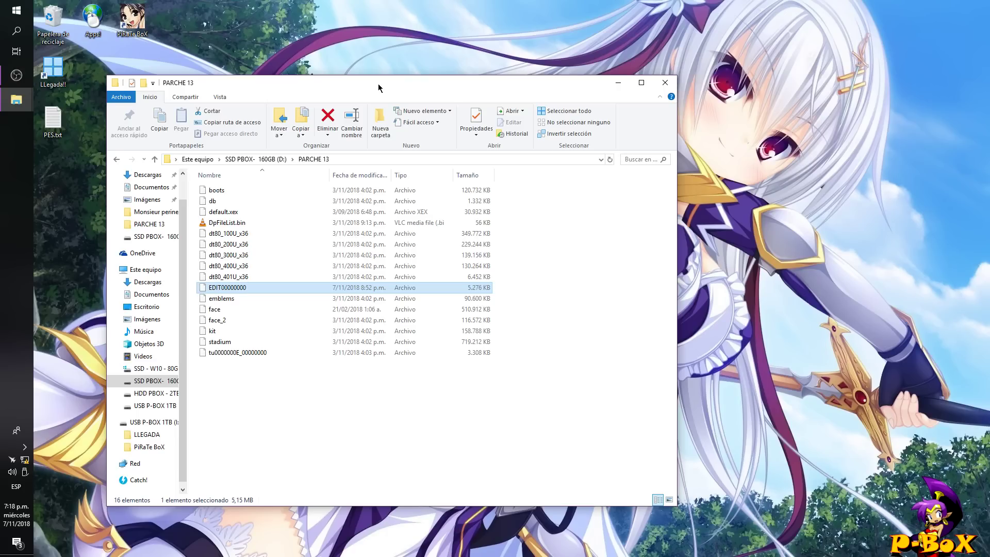
pyautogui.moveTo(378, 88); pyautogui.dragTo(394, 78)
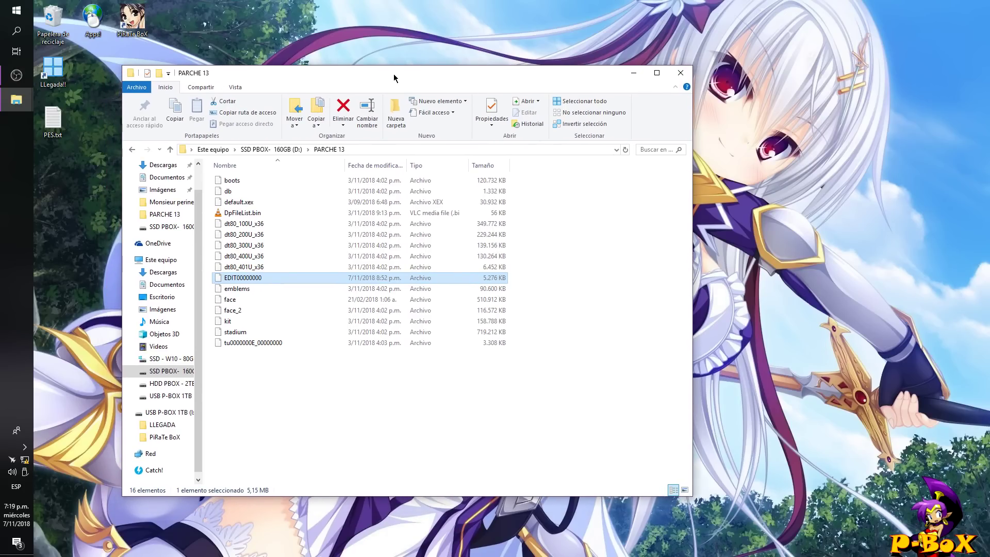
# Launch Horizon, minimise the PARCHE 13 folder window, dismiss the connection and offline mode messages, and maximise Horizon
pyautogui.click(2, 5)
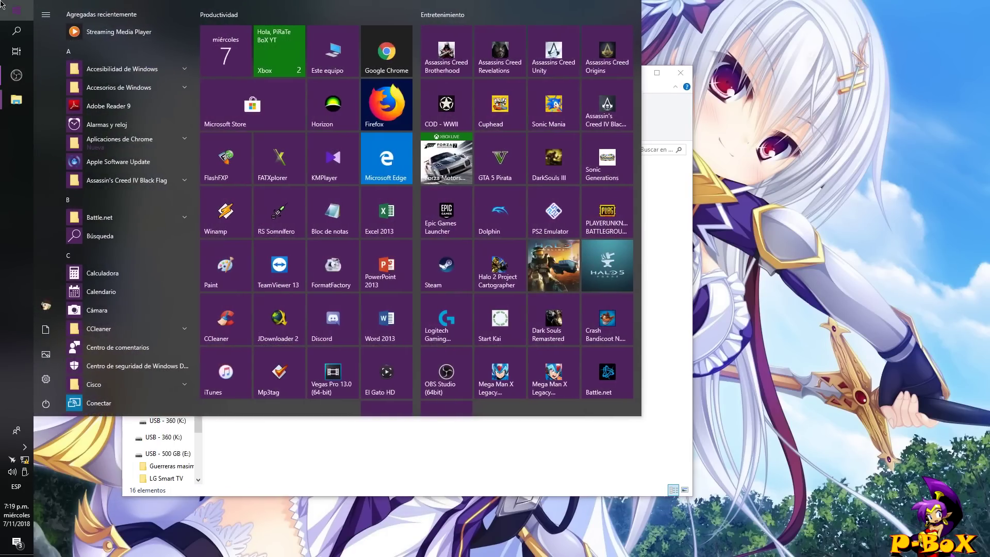
pyautogui.click(345, 95)
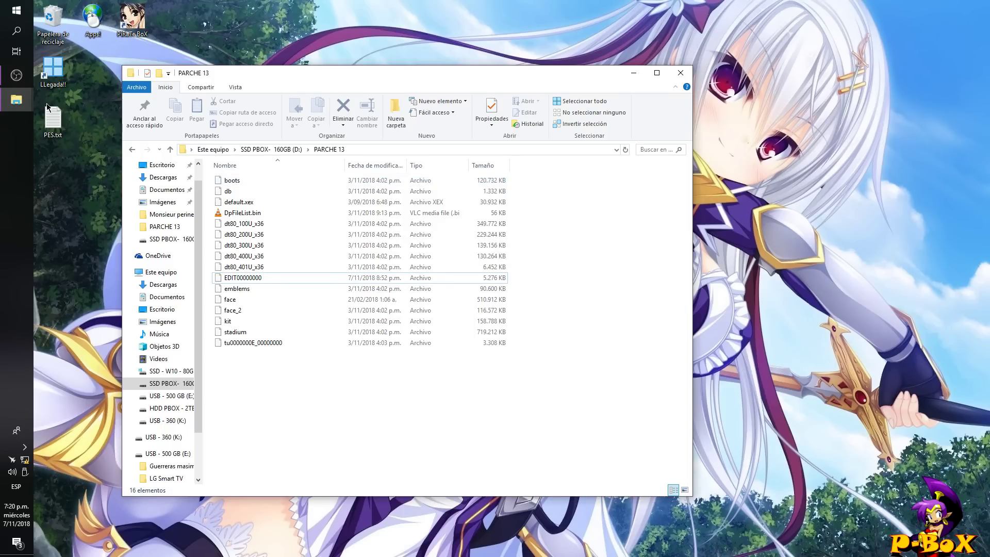
pyautogui.click(634, 73)
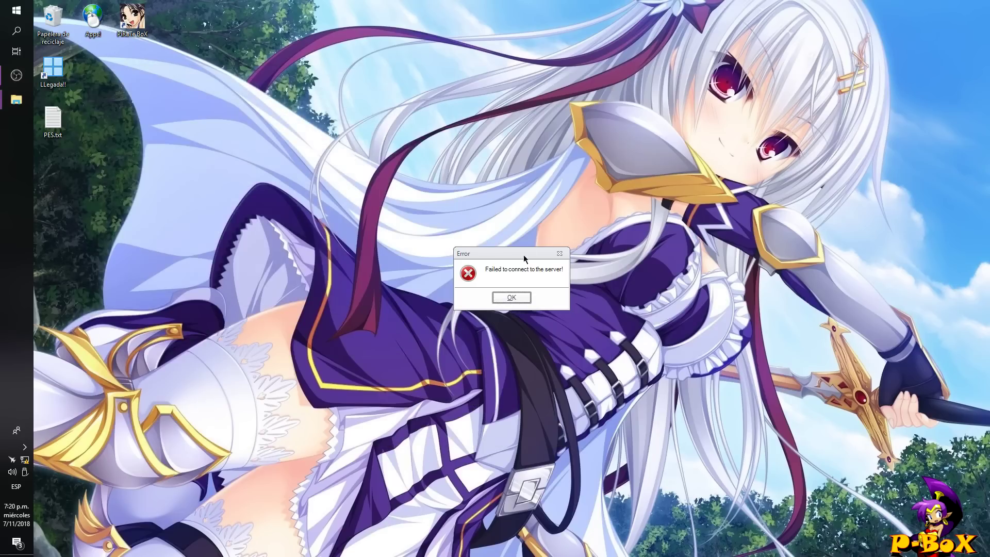
pyautogui.click(513, 298)
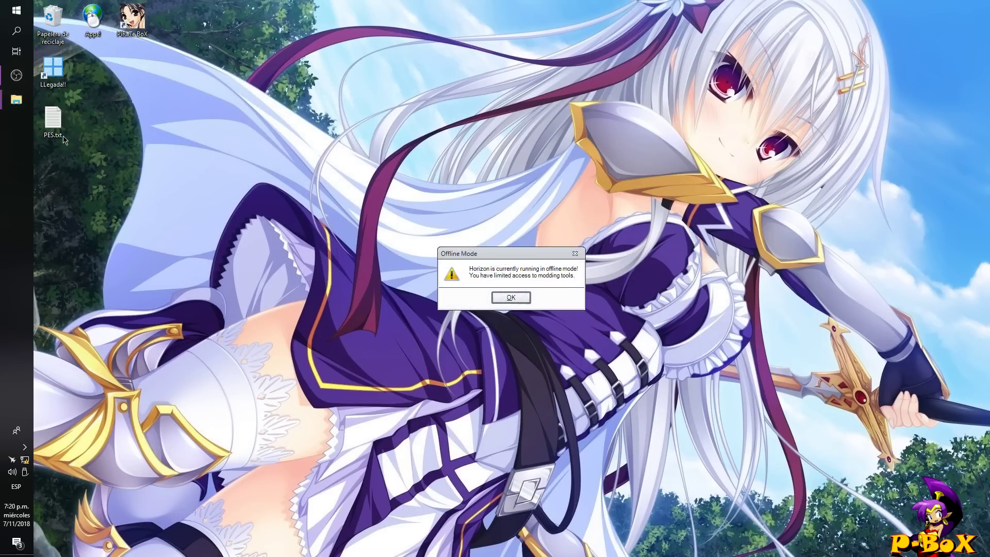
pyautogui.click(511, 297)
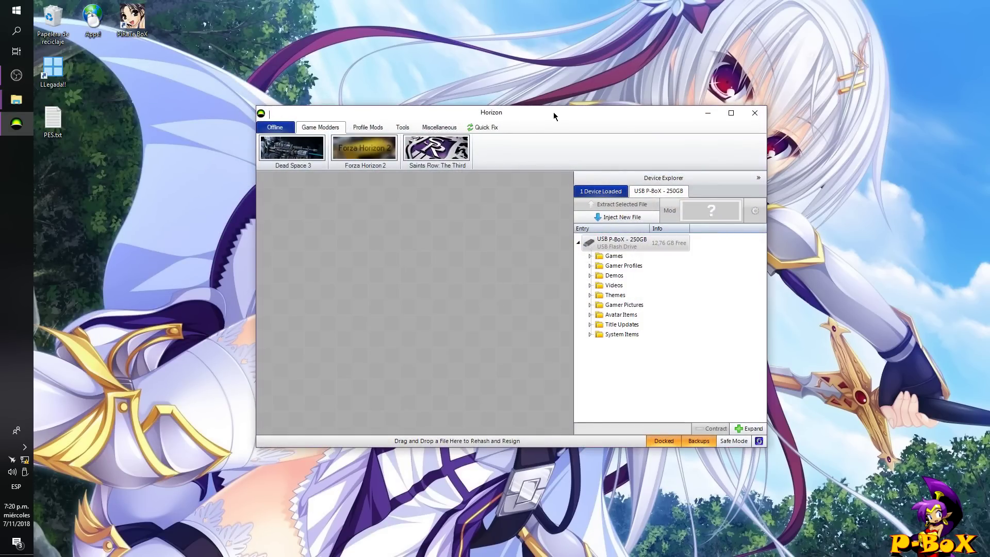
pyautogui.doubleClick(553, 113)
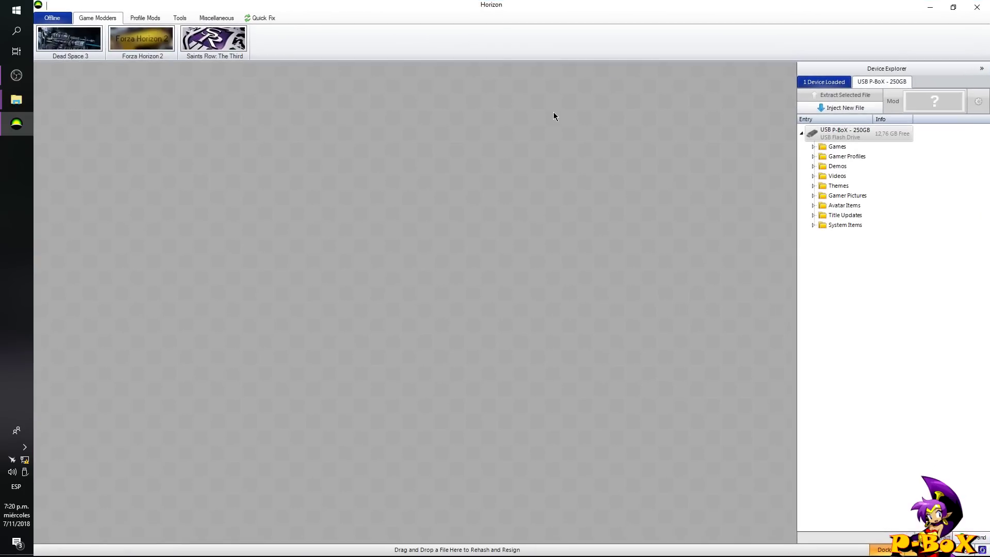
# Expand the USB device's Games folder and open the PES 2018 entry to check its content
pyautogui.click(813, 147)
pyautogui.scroll(-8, 819, 263)
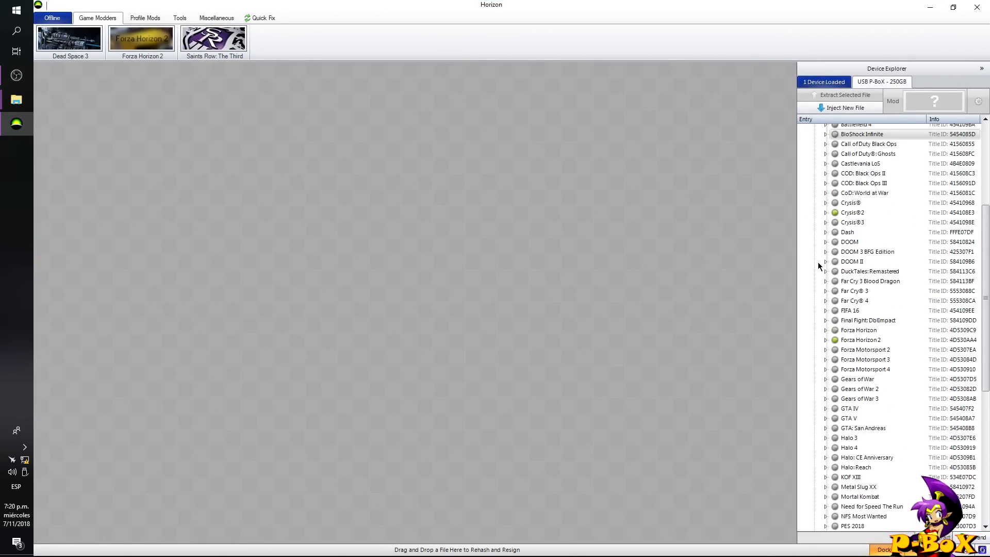
pyautogui.scroll(-5, 819, 265)
pyautogui.scroll(3, 820, 265)
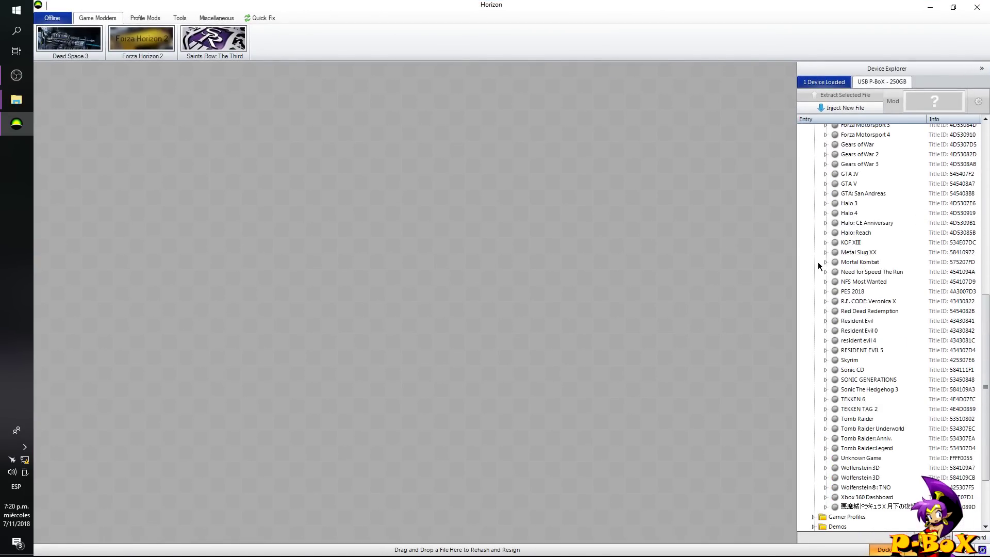
pyautogui.click(825, 292)
pyautogui.click(825, 292)
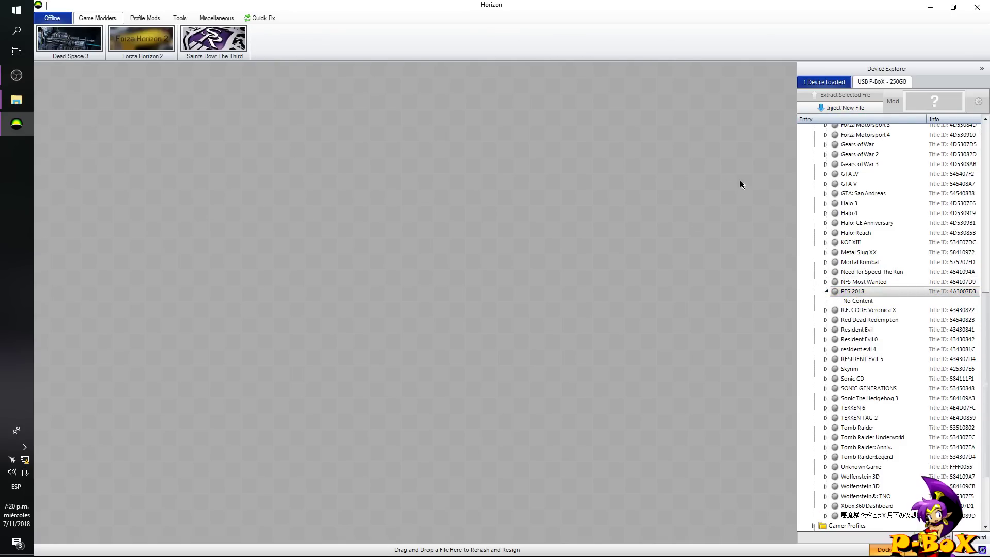
# Start injecting new files and browse to the PARCHE 13 folder on the SSD PBOX- 160GB (D:) drive
pyautogui.click(820, 108)
pyautogui.click(128, 25)
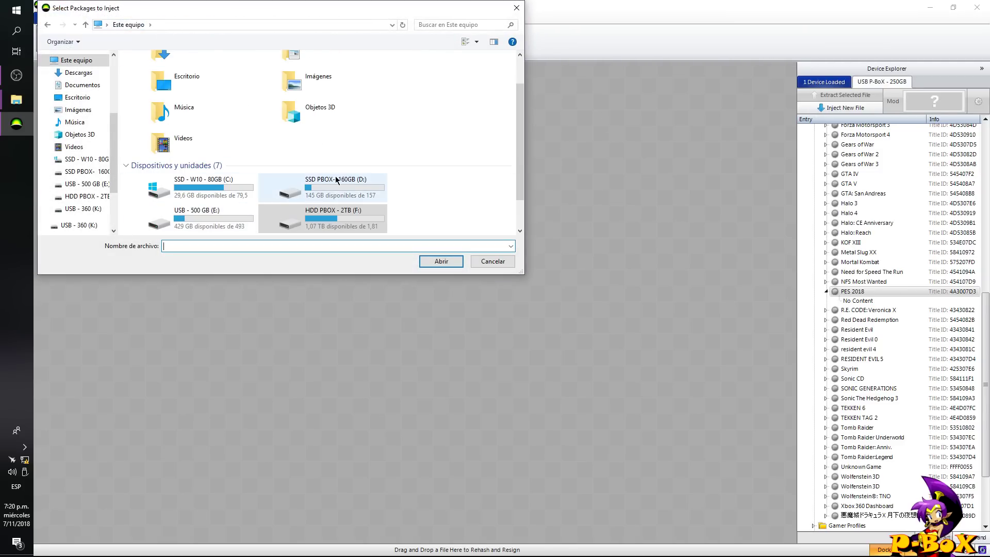
pyautogui.doubleClick(335, 181)
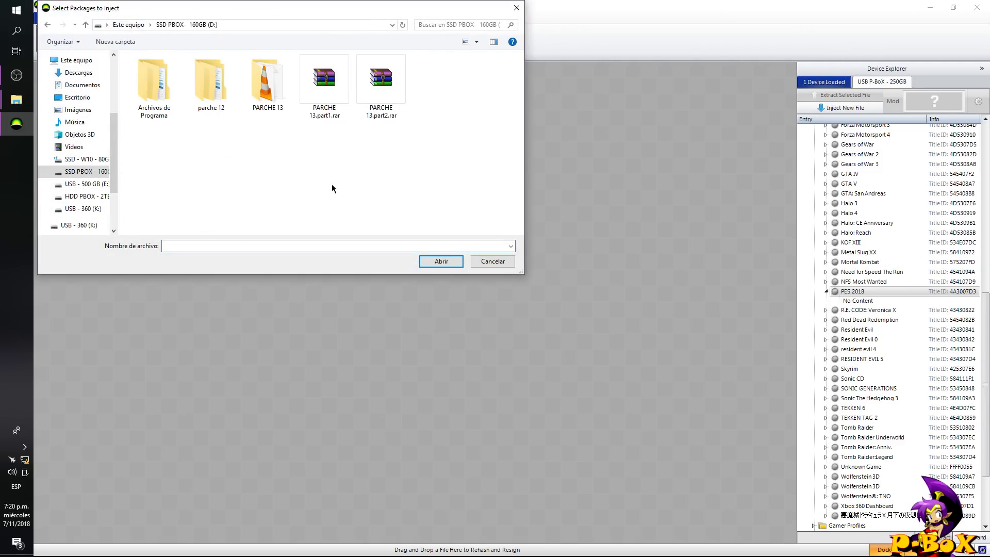
pyautogui.doubleClick(277, 80)
# Select all files in the PARCHE 13 folder except EDIT00000000 and default.xex
pyautogui.click(147, 70)
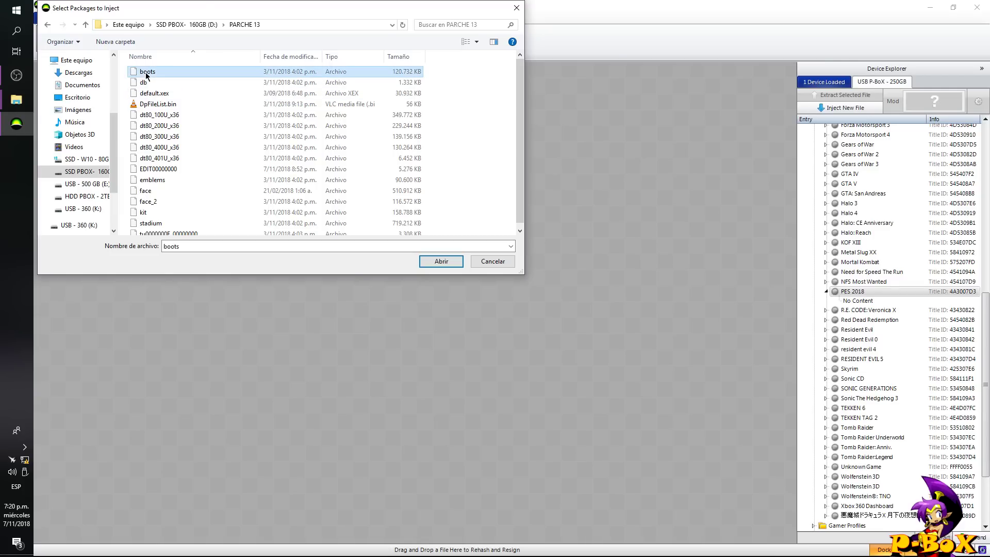
pyautogui.hotkey('shift', 'Down')
pyautogui.hotkey('shift', 'Down')
pyautogui.hotkey('shift', 'Down')
pyautogui.hotkey('shift', 'Down')
pyautogui.hotkey('shift', 'Down')
pyautogui.hotkey('shift', 'Down')
pyautogui.hotkey('shift', 'Down')
pyautogui.hotkey('shift', 'Down')
pyautogui.hotkey('shift', 'Down')
pyautogui.hotkey('shift', 'Down')
pyautogui.hotkey('shift', 'Down')
pyautogui.hotkey('shift', 'Down')
pyautogui.hotkey('shift', 'Down')
pyautogui.hotkey('shift', 'Down')
pyautogui.hotkey('shift', 'Down')
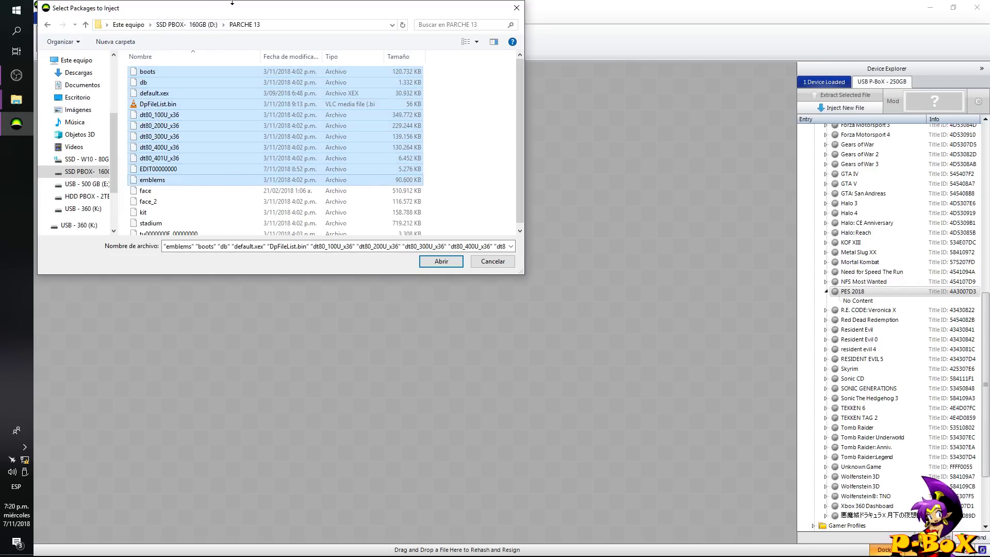
pyautogui.keyDown('ctrl'); pyautogui.click(166, 165); pyautogui.keyUp('ctrl')
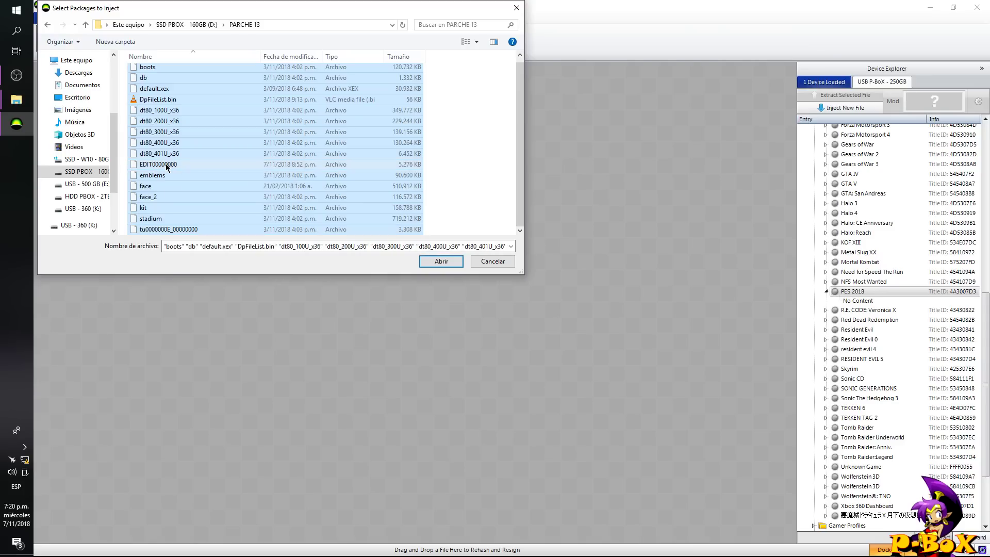
pyautogui.keyDown('ctrl'); pyautogui.click(158, 90); pyautogui.keyUp('ctrl')
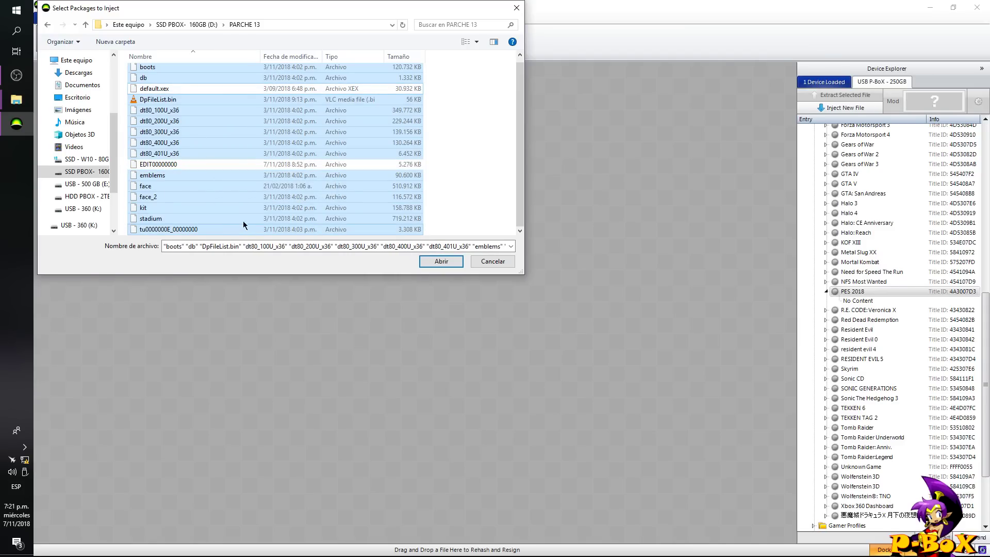
# Inject the selected packages into the USB device, skipping the profile selection, and close the transfer report
pyautogui.click(441, 261)
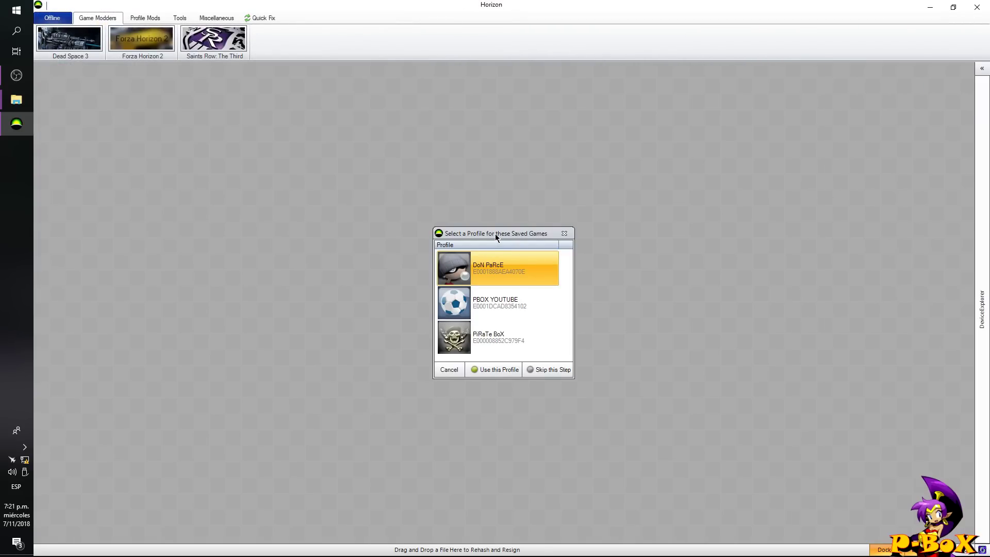
pyautogui.moveTo(495, 236); pyautogui.dragTo(494, 180)
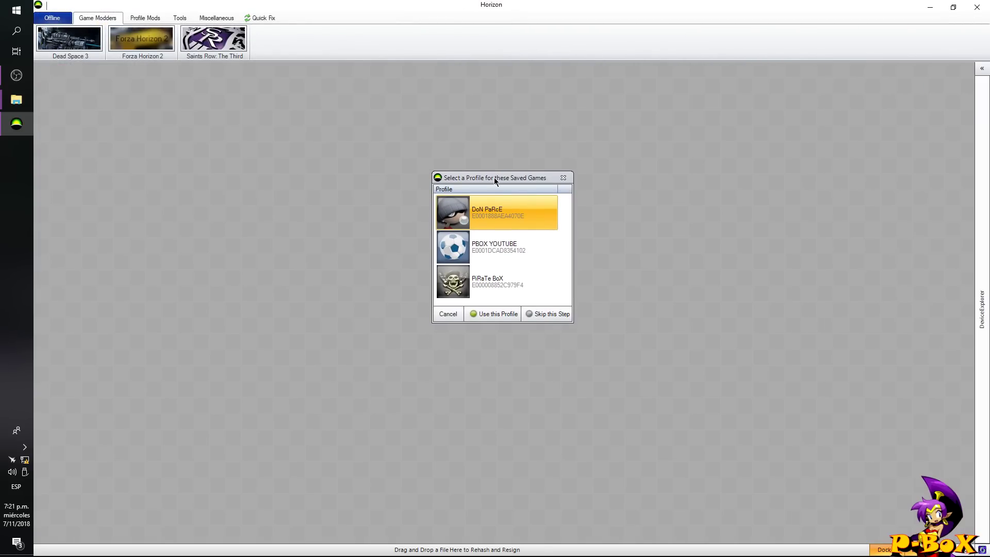
pyautogui.click(546, 314)
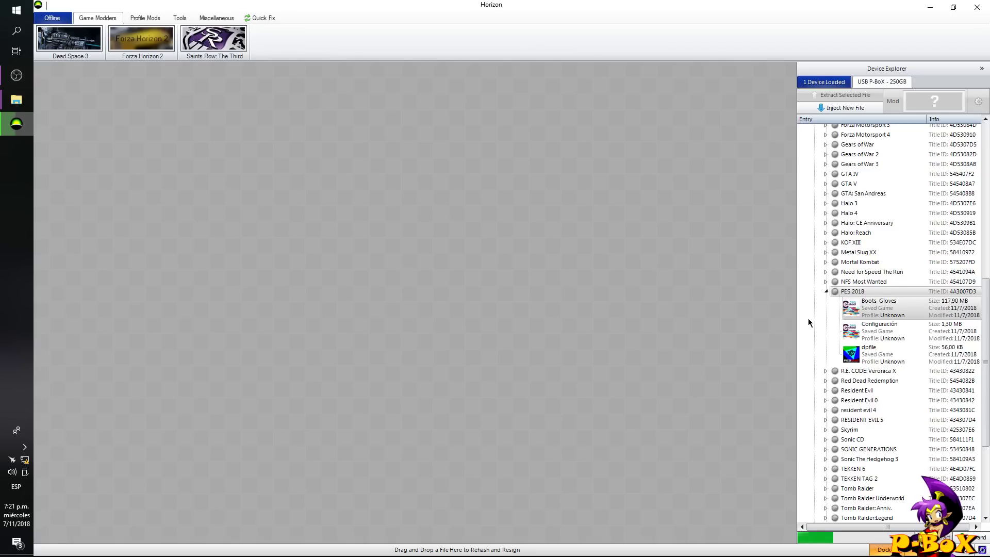
pyautogui.scroll(-3, 809, 317)
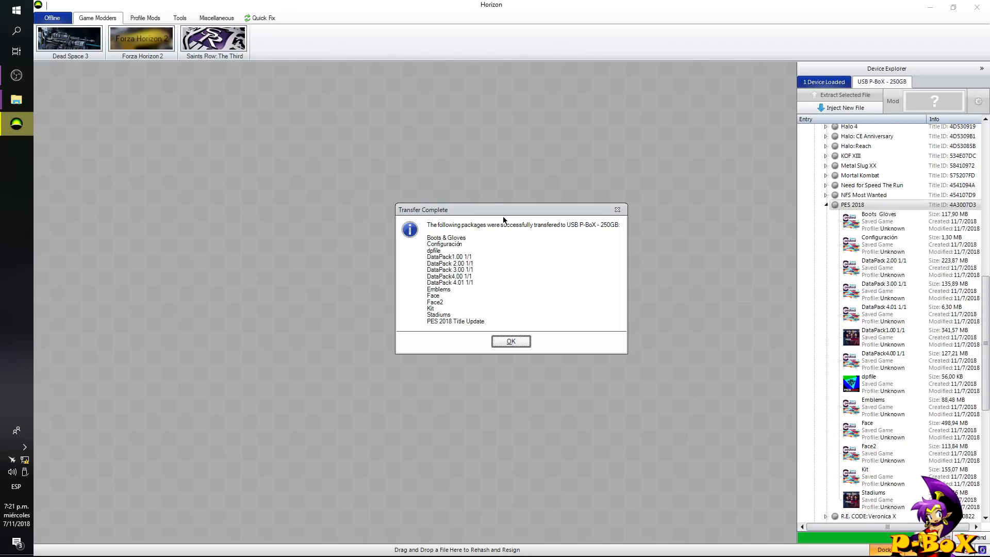
pyautogui.moveTo(507, 215); pyautogui.dragTo(466, 211)
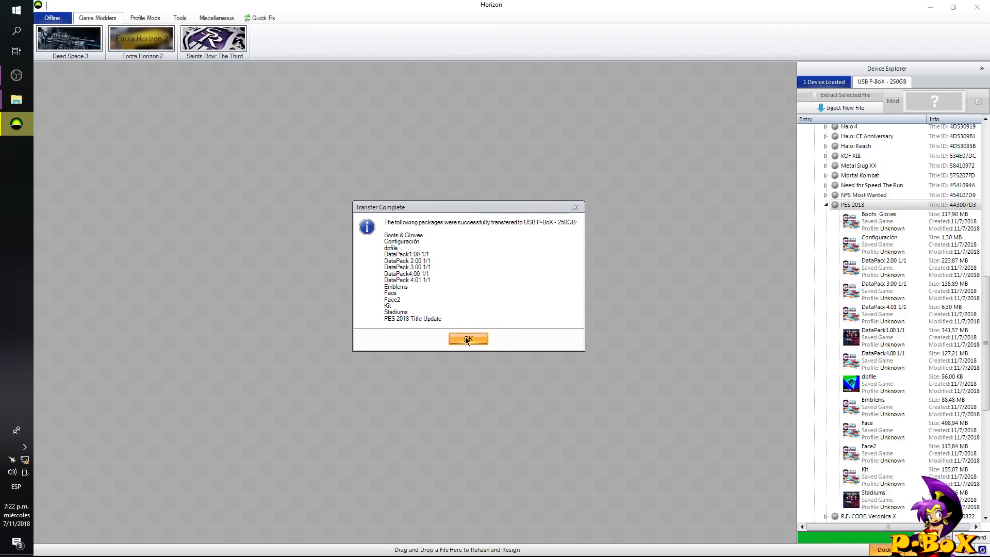
pyautogui.click(466, 339)
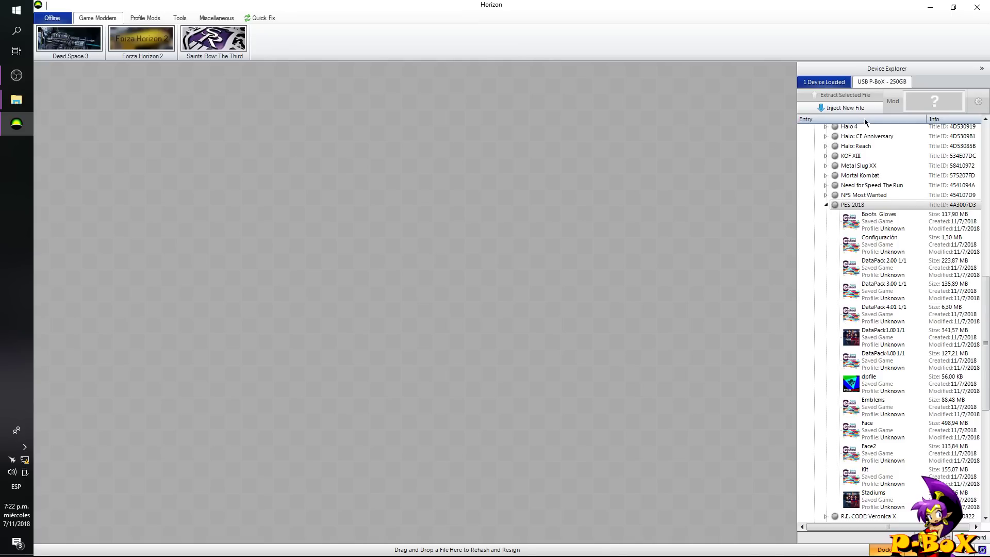
# Inject the EDIT00000000 file from the PARCHE 13 folder into the USB device and close the transfer report
pyautogui.click(834, 107)
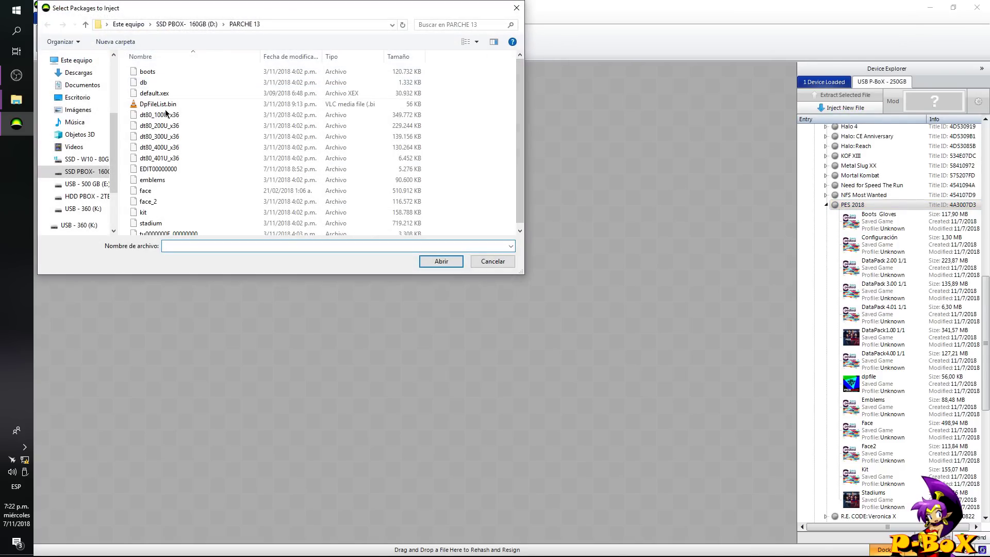
pyautogui.click(155, 169)
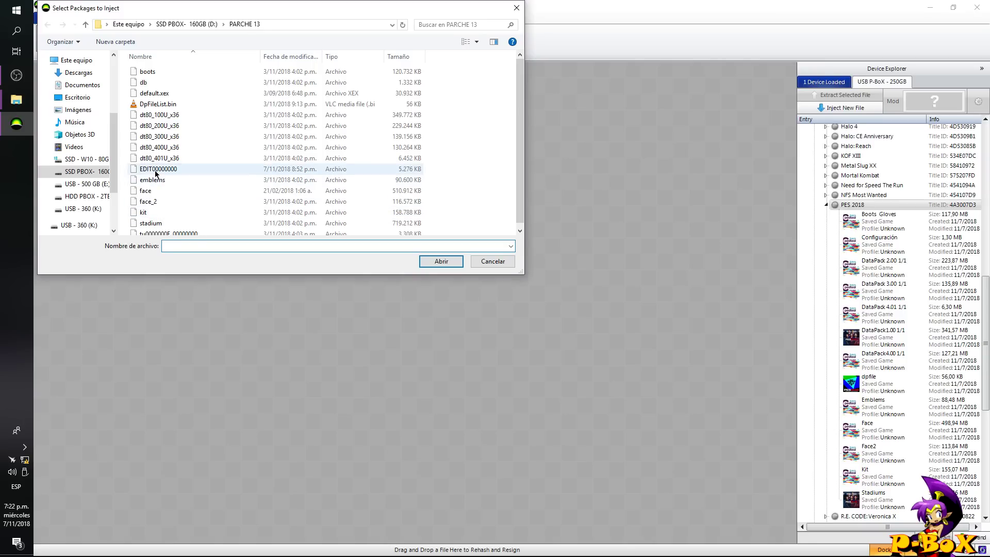
pyautogui.click(440, 261)
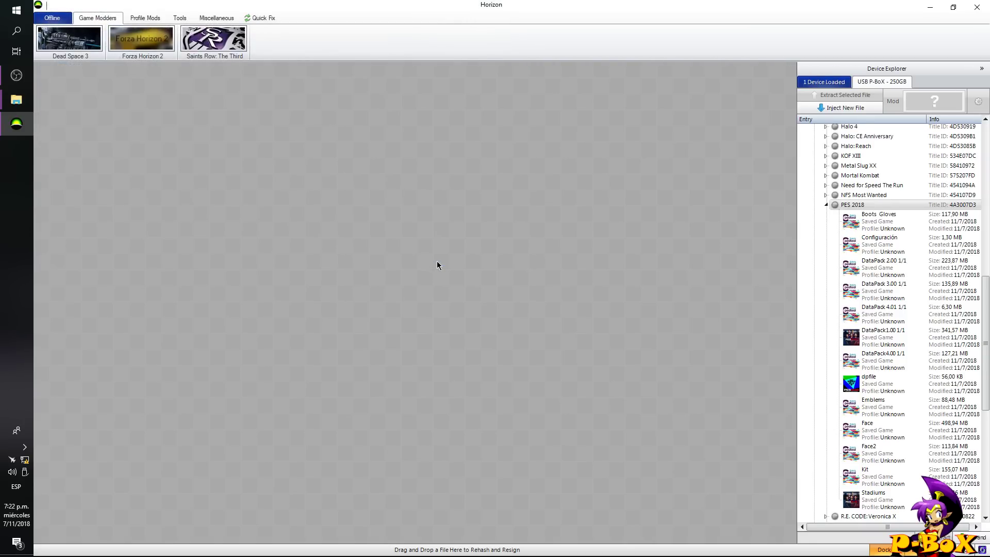
pyautogui.click(506, 304)
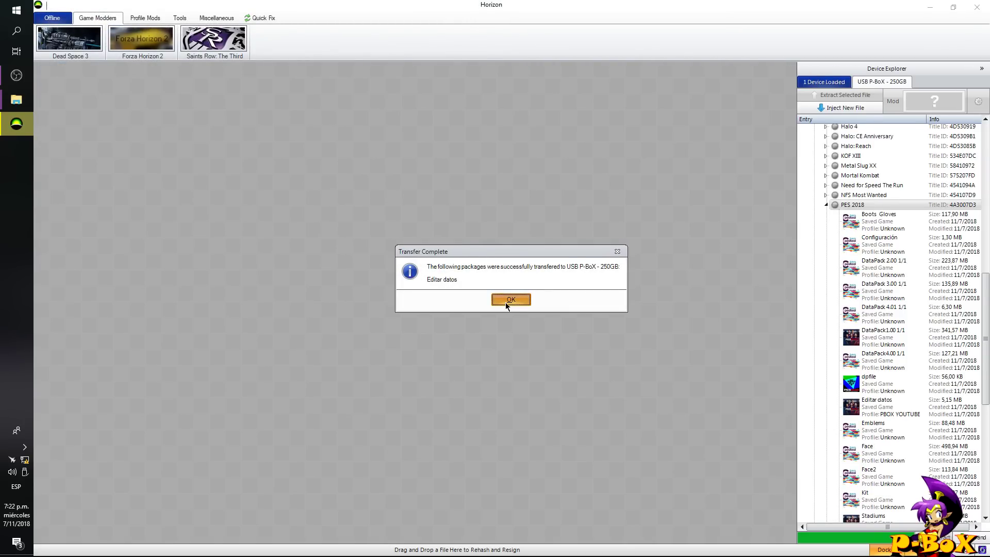
# Review the packages injected under PES 2018, inspecting the DataPack1.00 1/1 and Editar datos entries
pyautogui.scroll(-2, 860, 328)
pyautogui.scroll(-2, 851, 334)
pyautogui.scroll(2, 839, 340)
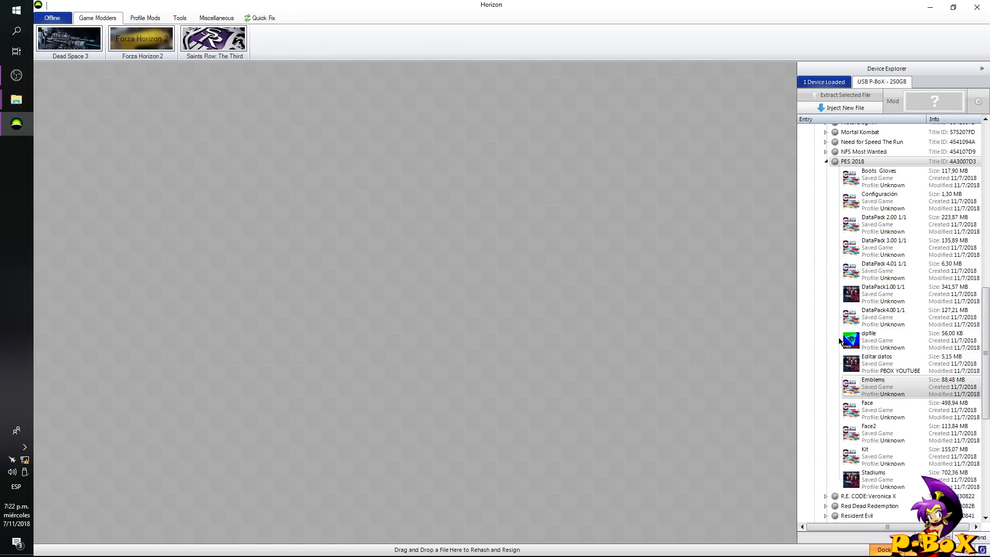
pyautogui.click(875, 295)
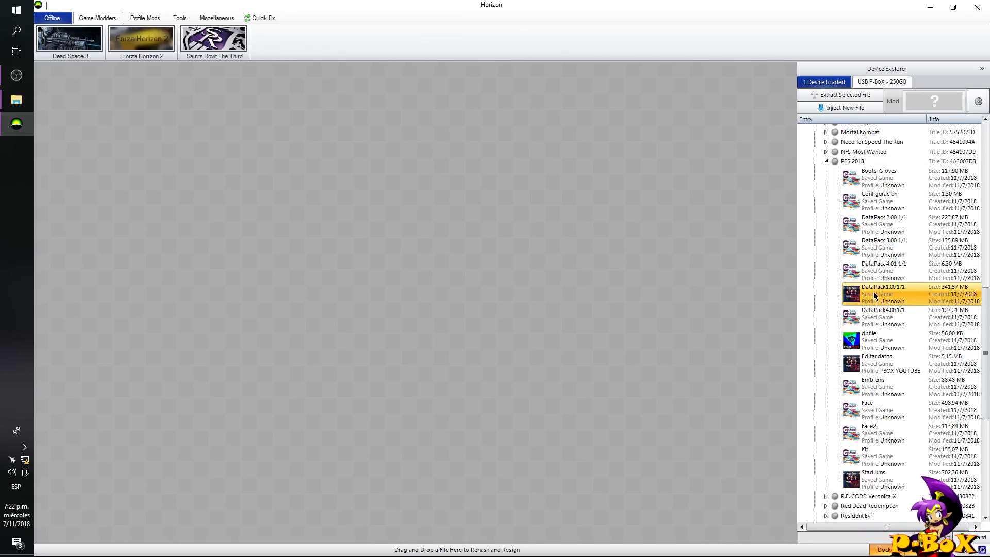
pyautogui.click(889, 363)
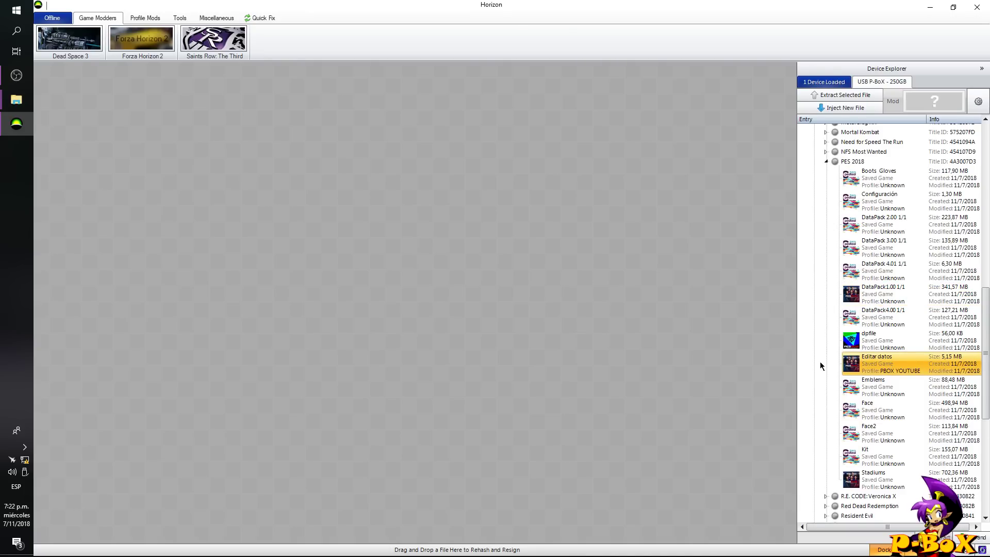
pyautogui.scroll(-1, 823, 363)
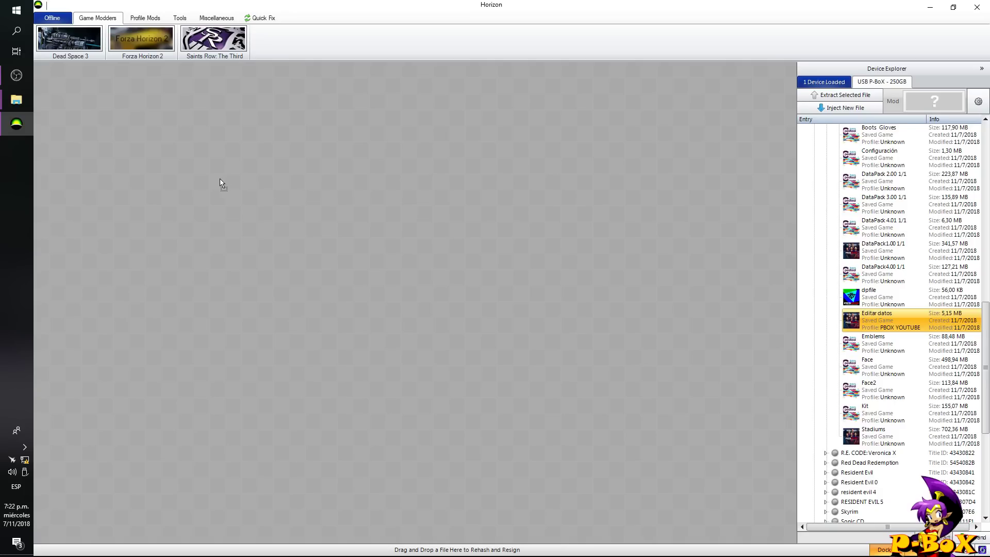
# Open the PBOX YOUTUBE gamer profile package from the USB device and place its window beside the Editar datos package
pyautogui.moveTo(484, 243); pyautogui.dragTo(259, 197)
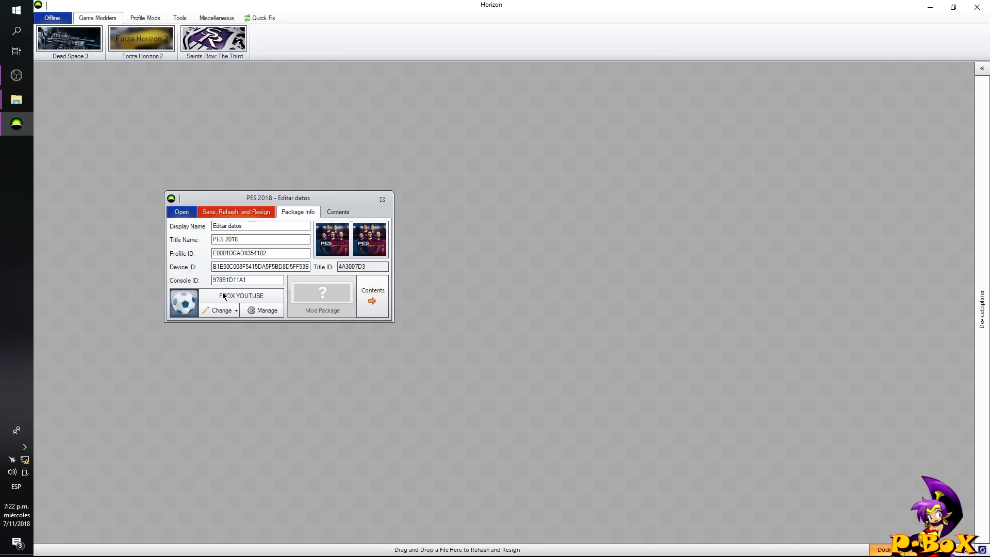
pyautogui.moveTo(274, 197); pyautogui.dragTo(294, 208)
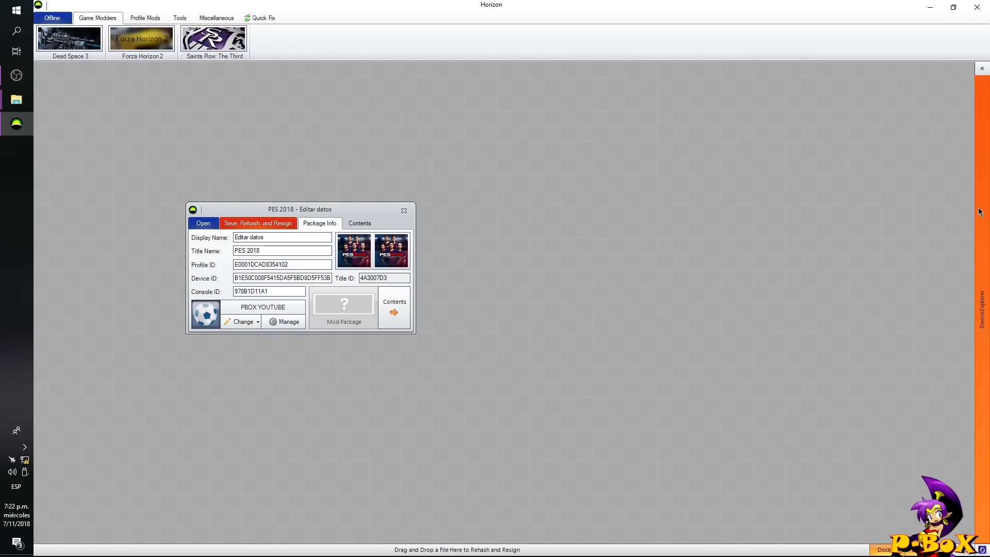
pyautogui.moveTo(980, 222)
pyautogui.scroll(-2, 849, 337)
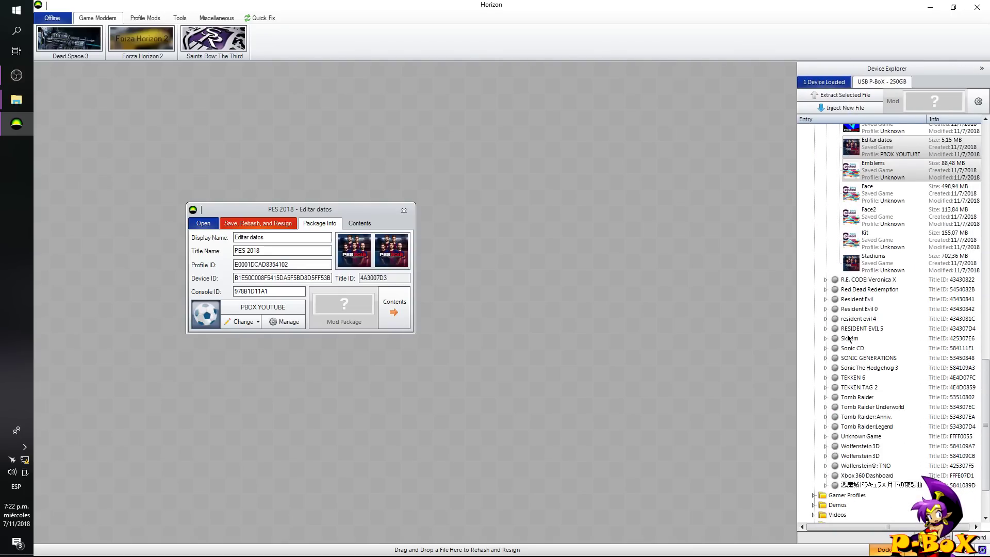
pyautogui.scroll(-2, 848, 338)
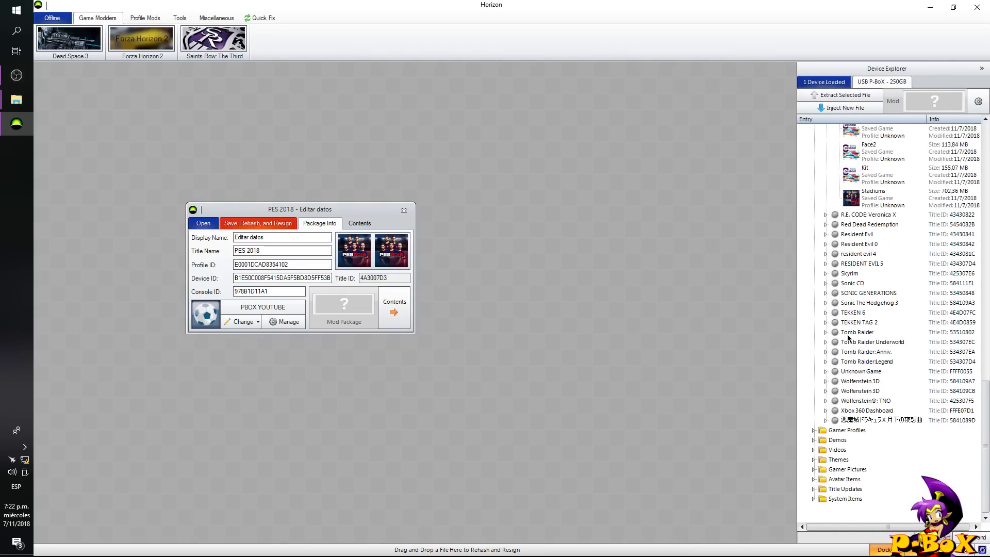
pyautogui.click(814, 431)
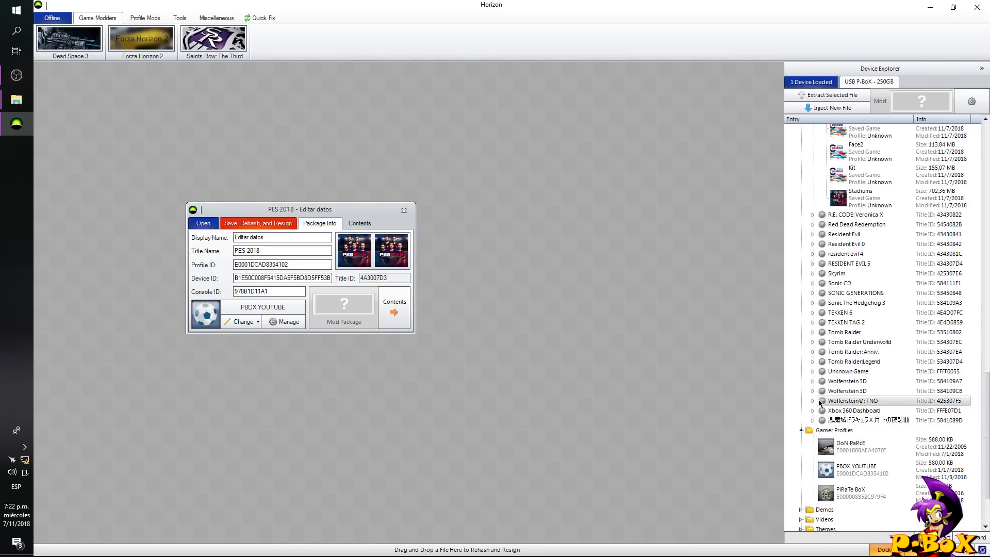
pyautogui.scroll(-1, 846, 428)
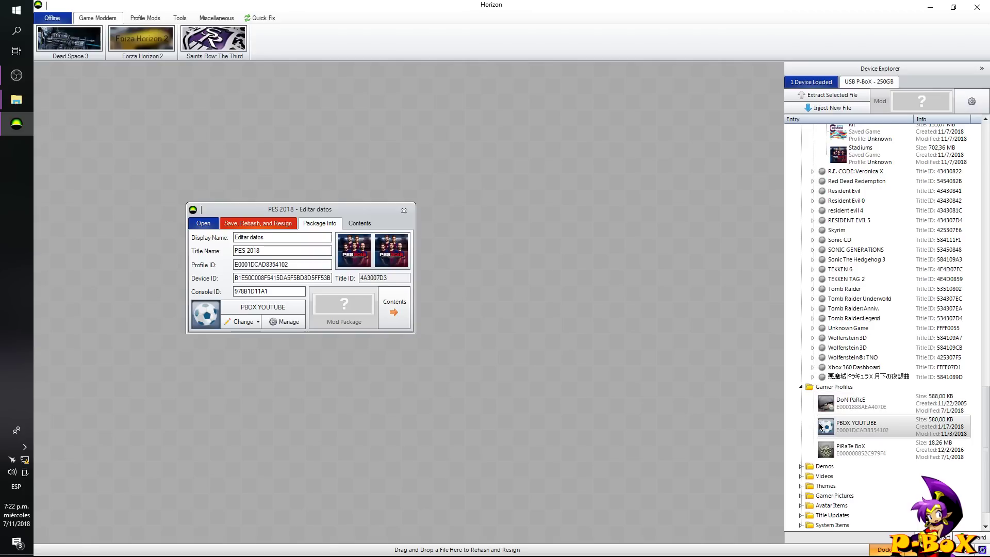
pyautogui.doubleClick(867, 426)
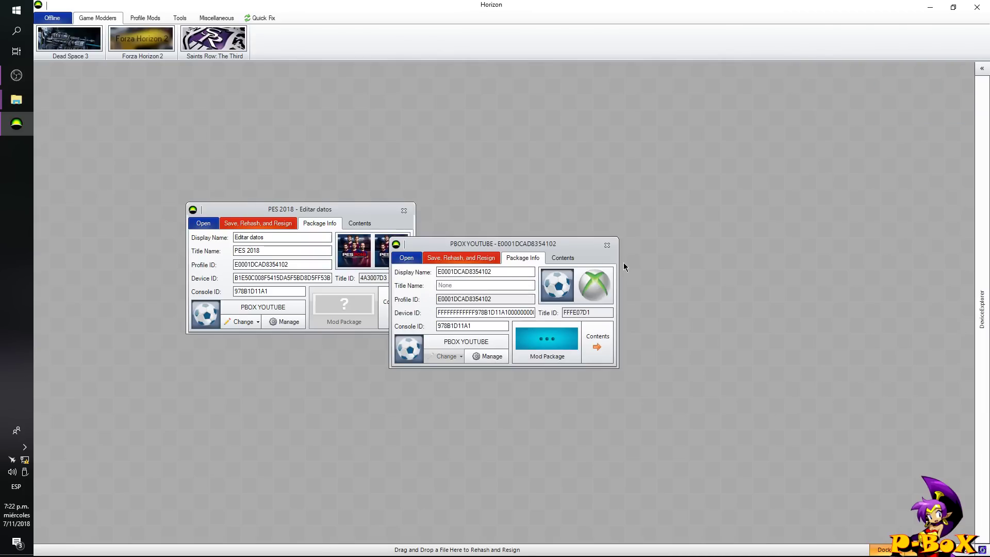
pyautogui.moveTo(531, 245); pyautogui.dragTo(649, 211)
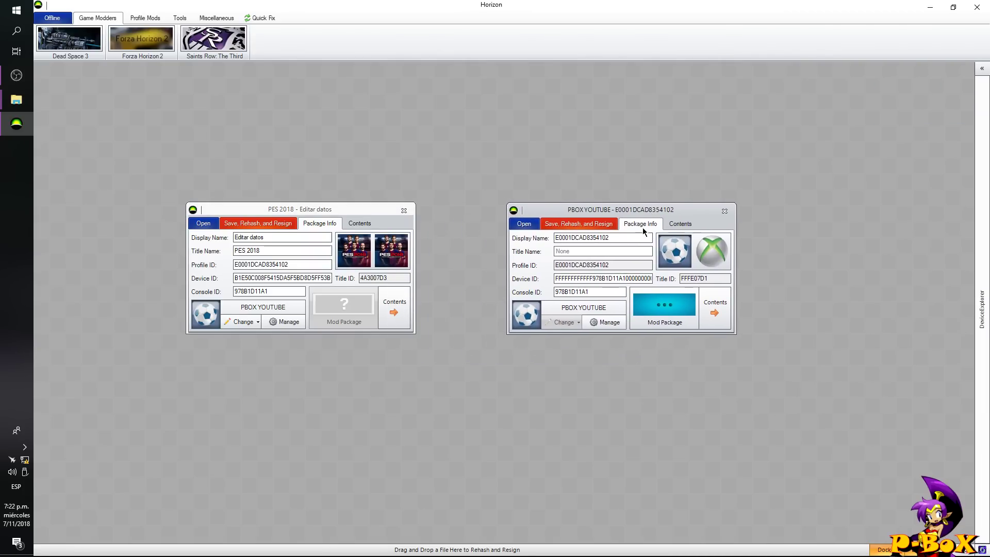
# Compare the Profile ID, Device ID and Console ID of the gamer profile package with those of Editar datos
pyautogui.doubleClick(598, 264)
pyautogui.doubleClick(583, 278)
pyautogui.doubleClick(579, 292)
pyautogui.doubleClick(261, 264)
pyautogui.doubleClick(265, 278)
pyautogui.click(264, 292)
pyautogui.doubleClick(264, 292)
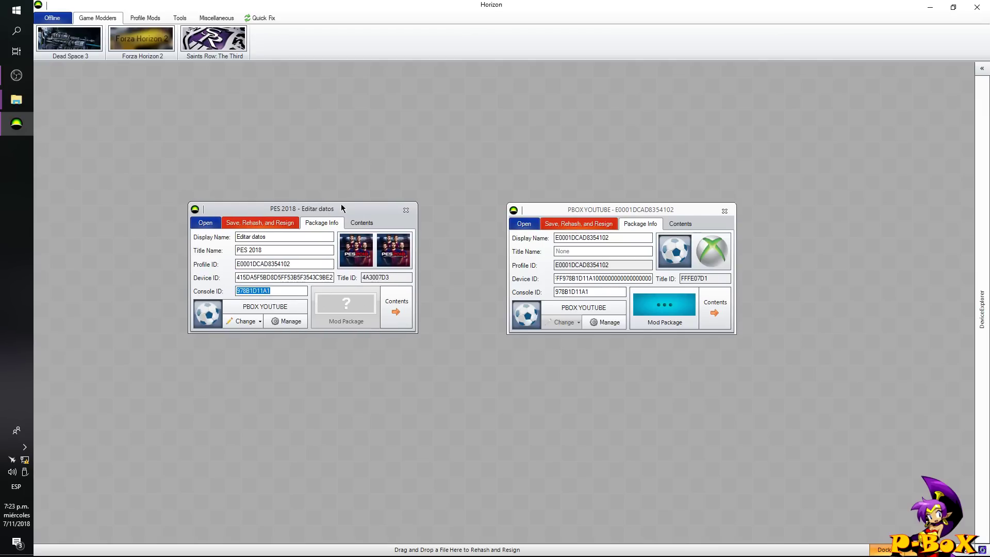
# Save, rehash and resign the Editar datos package to the device and dismiss the confirmation
pyautogui.moveTo(327, 210); pyautogui.dragTo(368, 201)
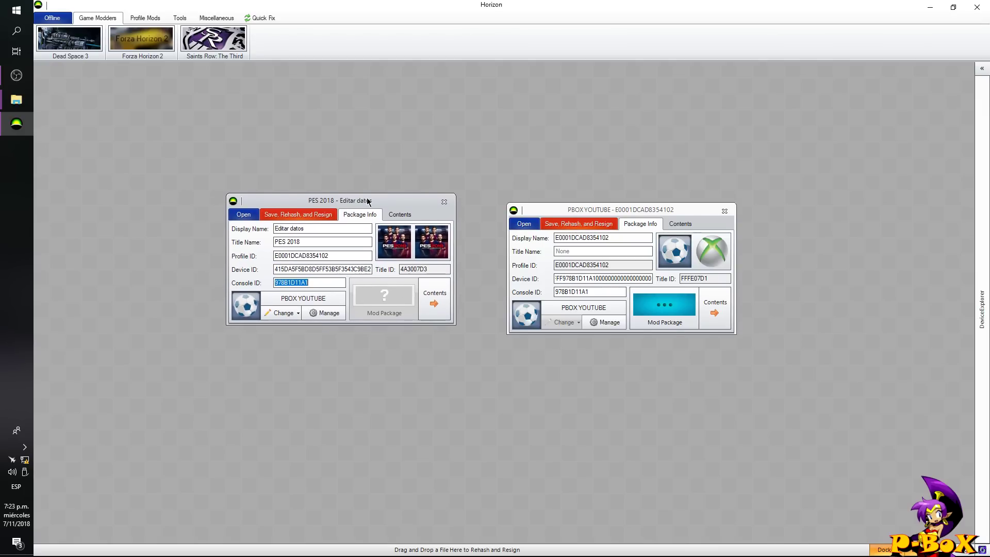
pyautogui.click(298, 217)
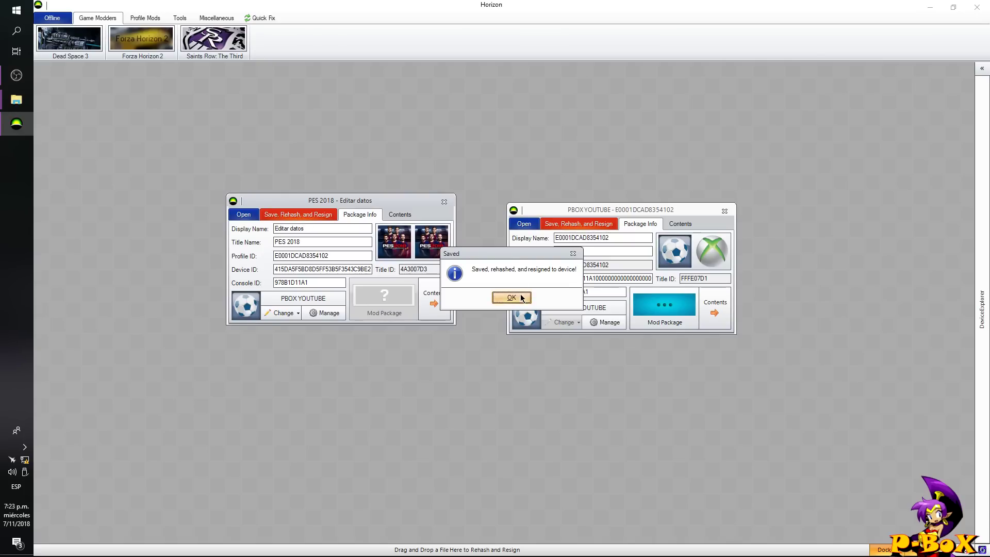
pyautogui.click(517, 298)
pyautogui.moveTo(337, 206); pyautogui.dragTo(330, 217)
pyautogui.moveTo(590, 206); pyautogui.dragTo(589, 216)
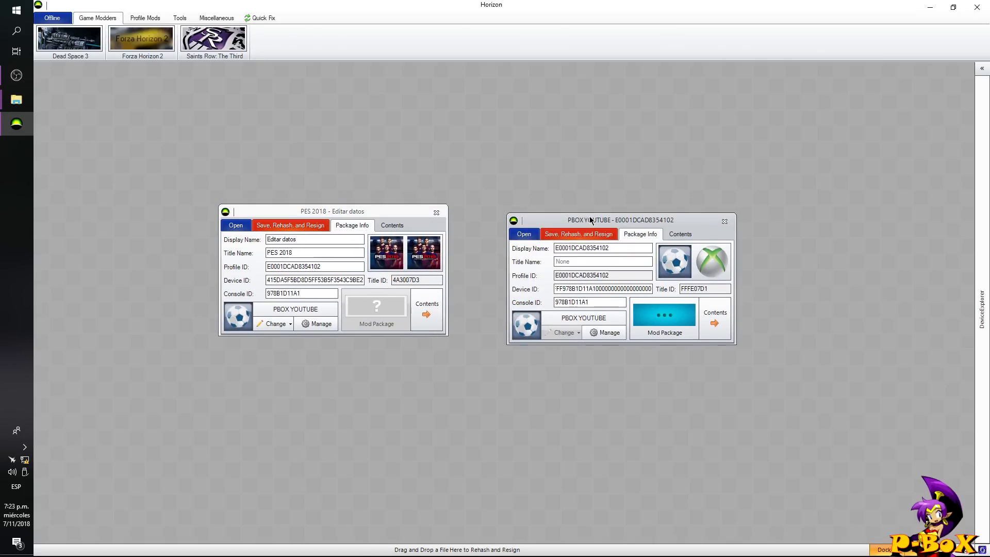
pyautogui.moveTo(375, 213); pyautogui.dragTo(406, 215)
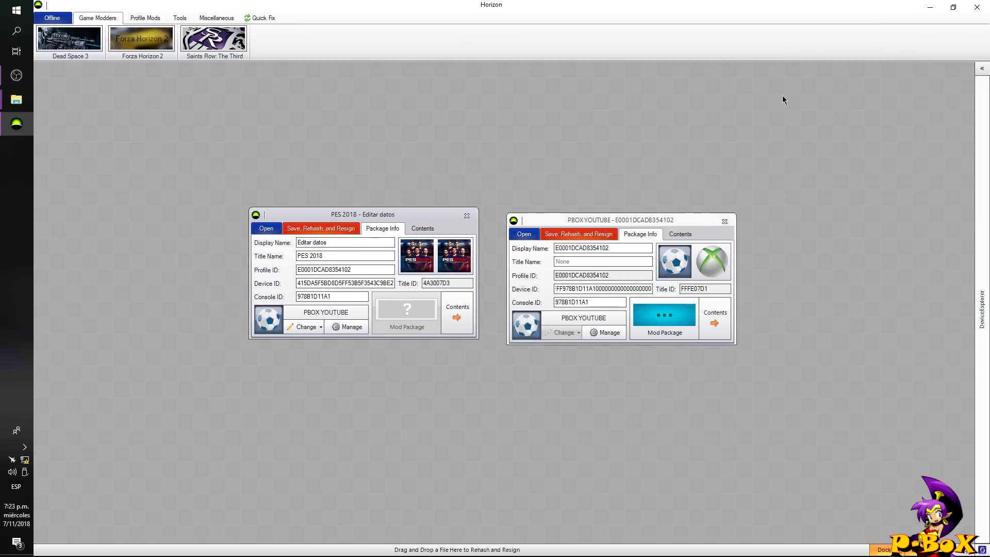
# Close Horizon, switch to File Explorer and copy default.xex from the PARCHE 13 folder on the SSD PBOX- 160GB (D:) drive
pyautogui.click(976, 8)
pyautogui.click(16, 10)
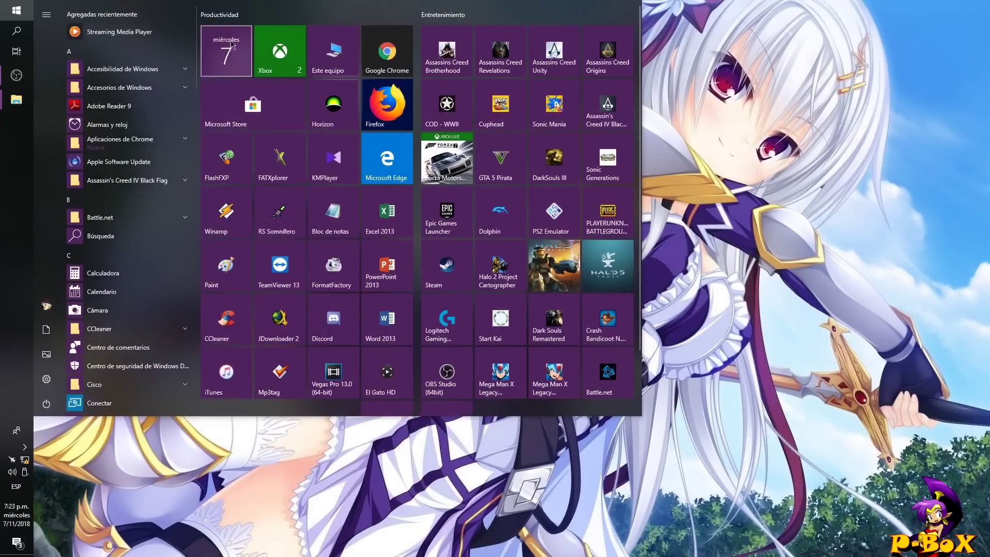
pyautogui.click(329, 43)
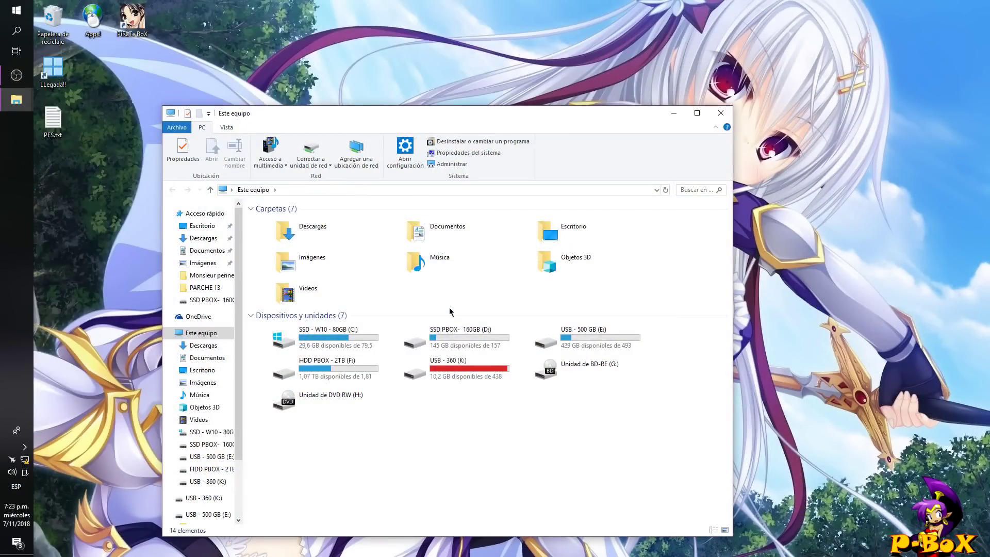
pyautogui.doubleClick(454, 336)
pyautogui.click(404, 230)
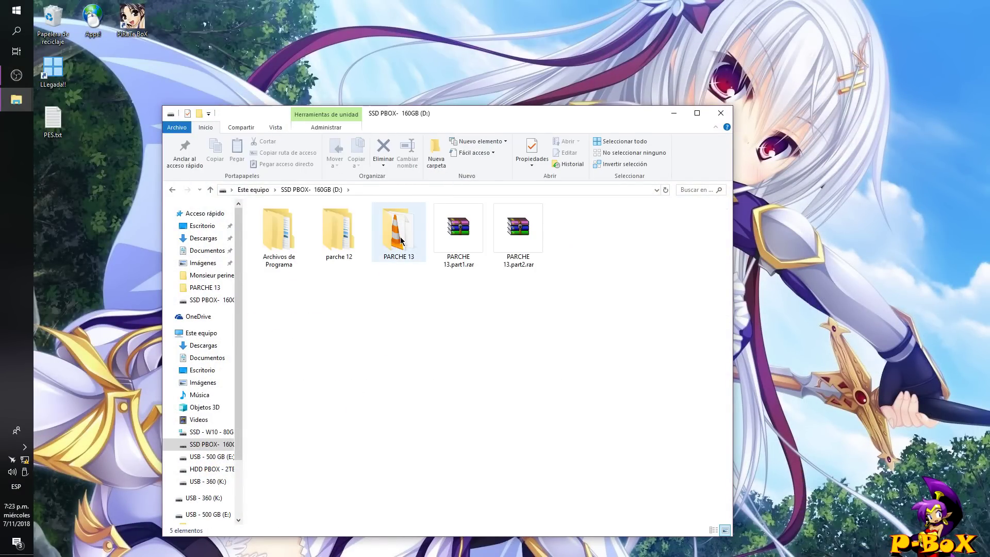
pyautogui.doubleClick(401, 240)
pyautogui.rightClick(281, 246)
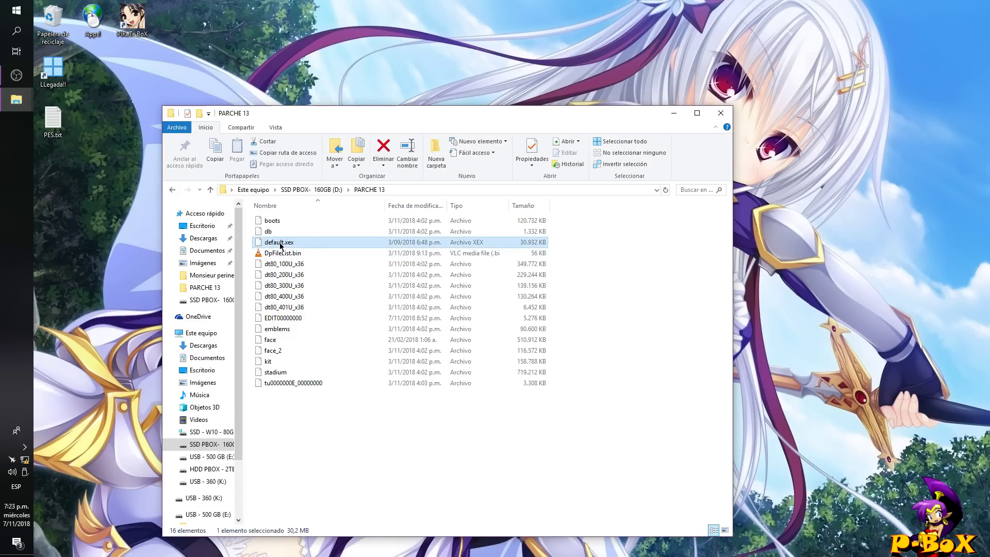
pyautogui.click(308, 386)
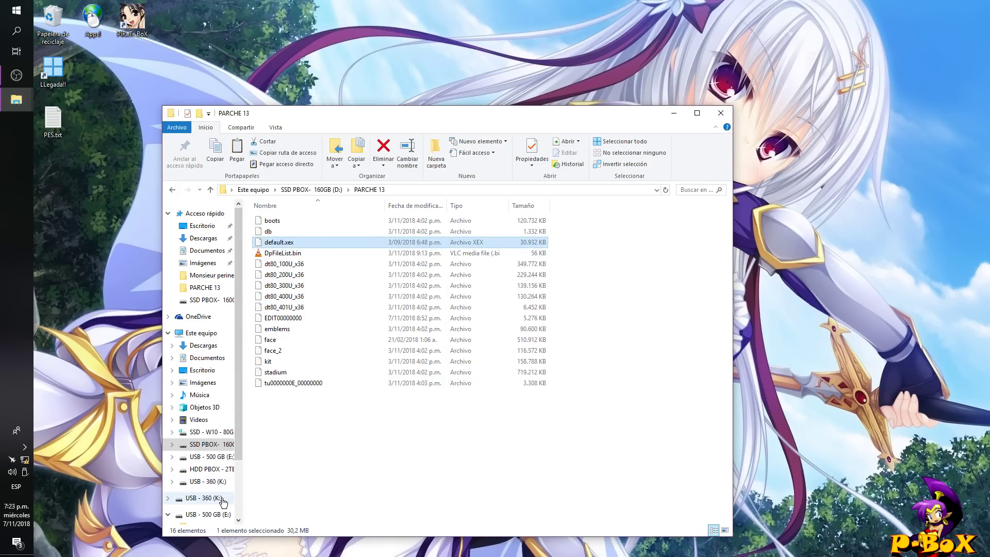
# Paste default.xex into the root of the USB - 360 (K:) drive and close the folder window
pyautogui.click(206, 499)
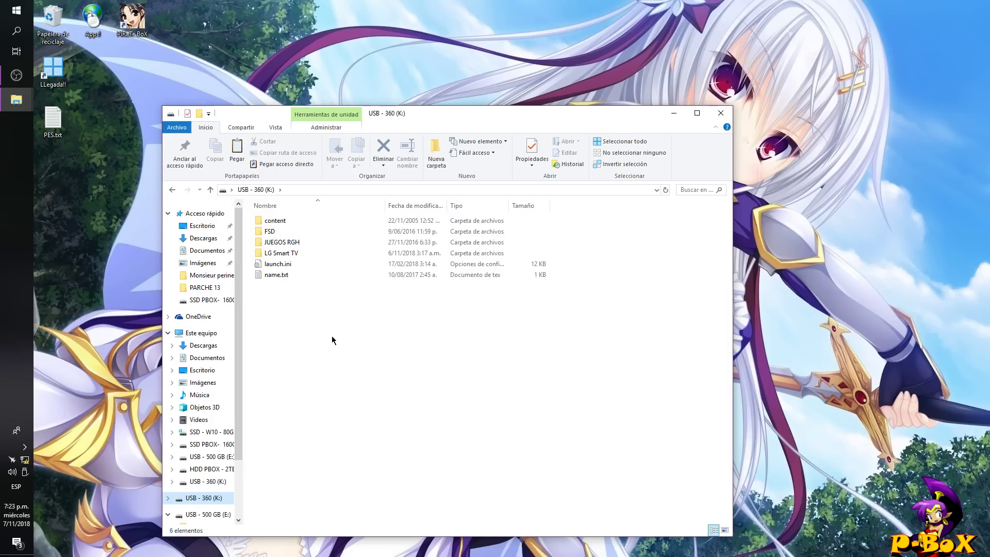
pyautogui.rightClick(332, 337)
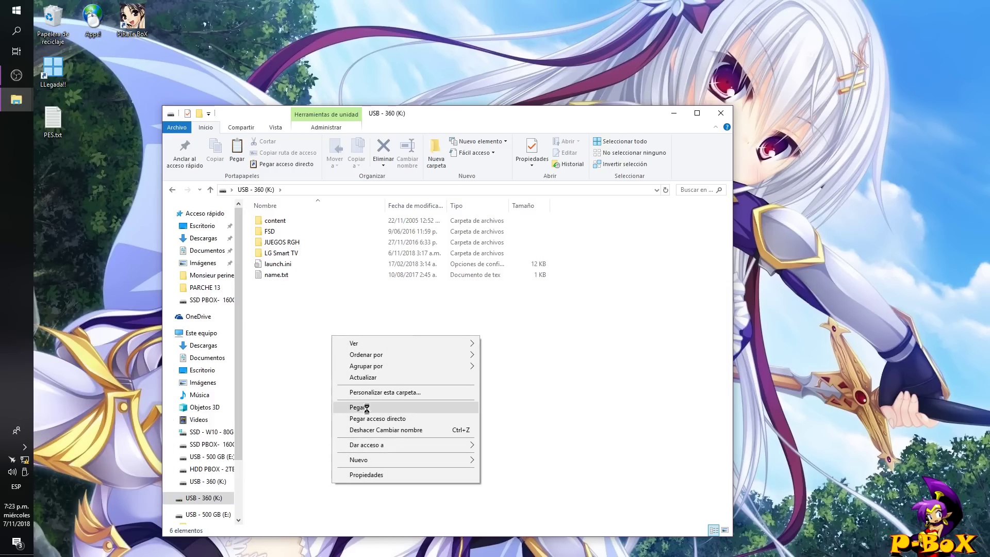
pyautogui.click(367, 408)
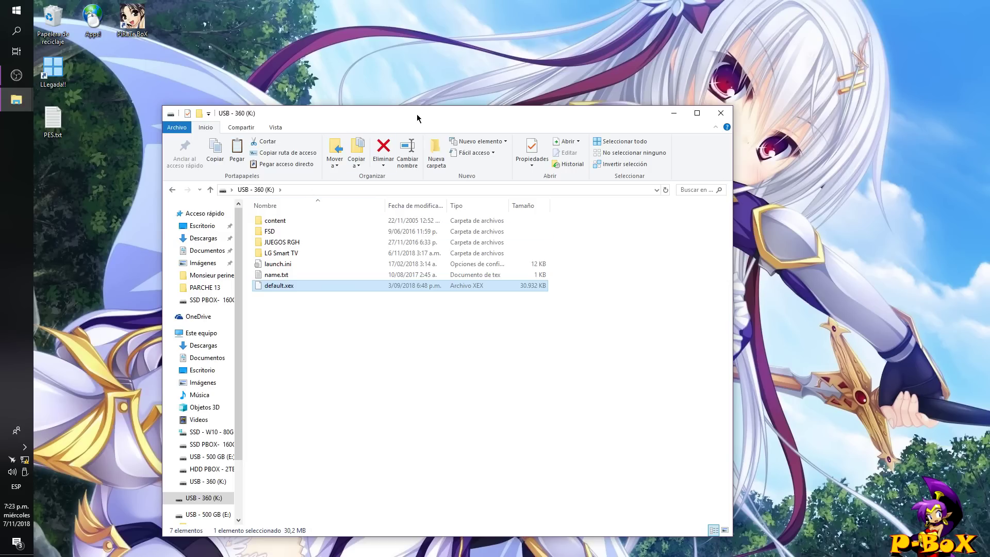
pyautogui.moveTo(419, 114); pyautogui.dragTo(389, 83)
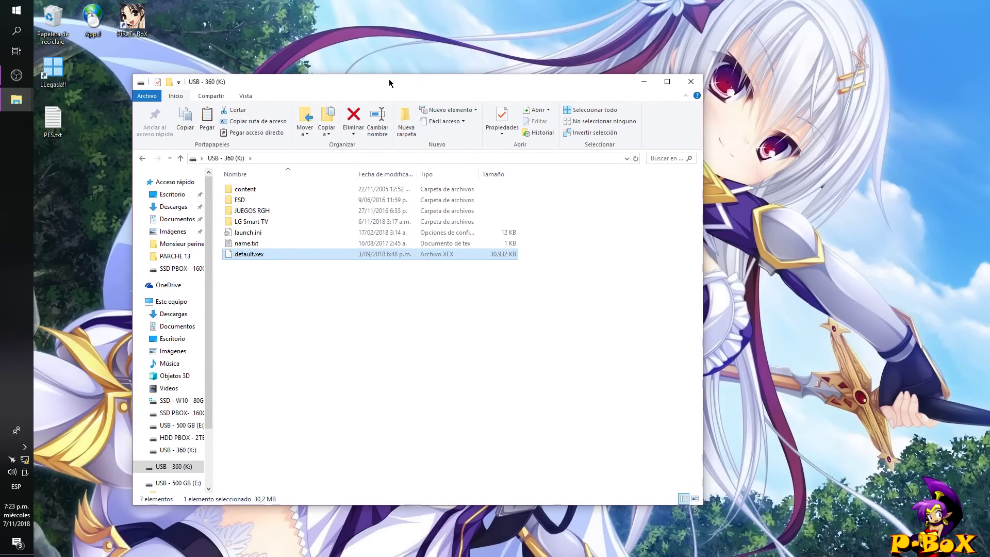
pyautogui.click(691, 81)
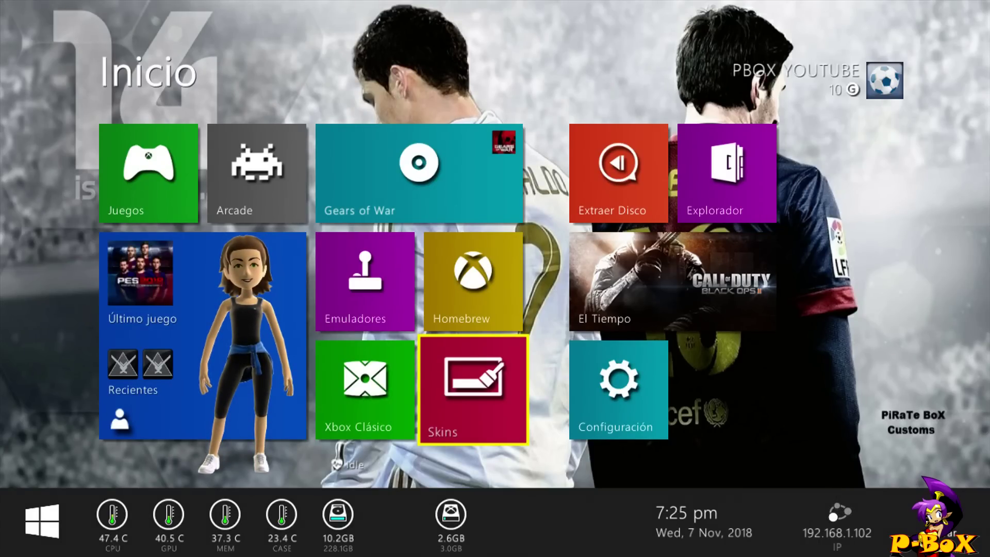
# Switch to the Xbox 360 dashboard, open its Explorador file manager and open Usb0: in the Izquierda pane
pyautogui.press('Up')
pyautogui.press('Up')
pyautogui.press('Right')
pyautogui.press('Right')
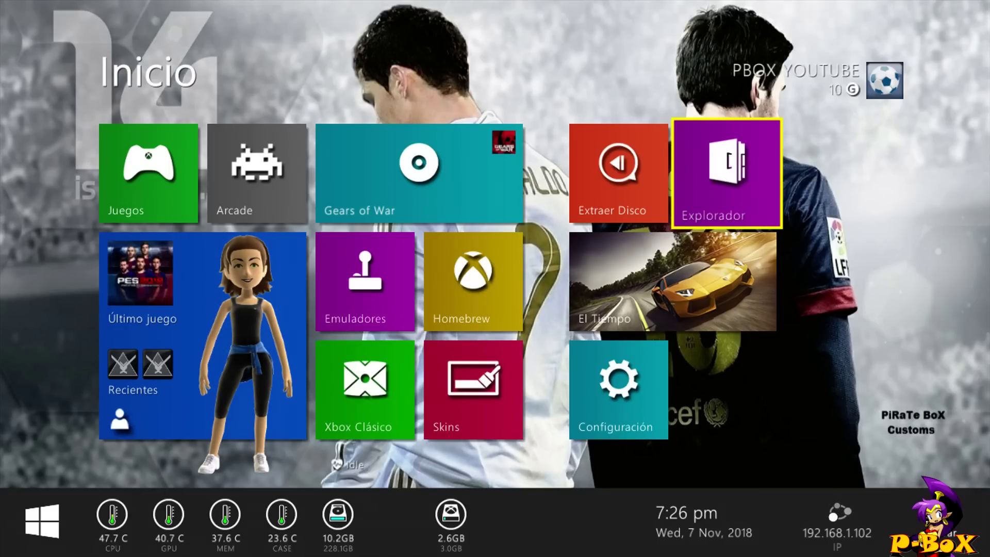
pyautogui.press('Return')
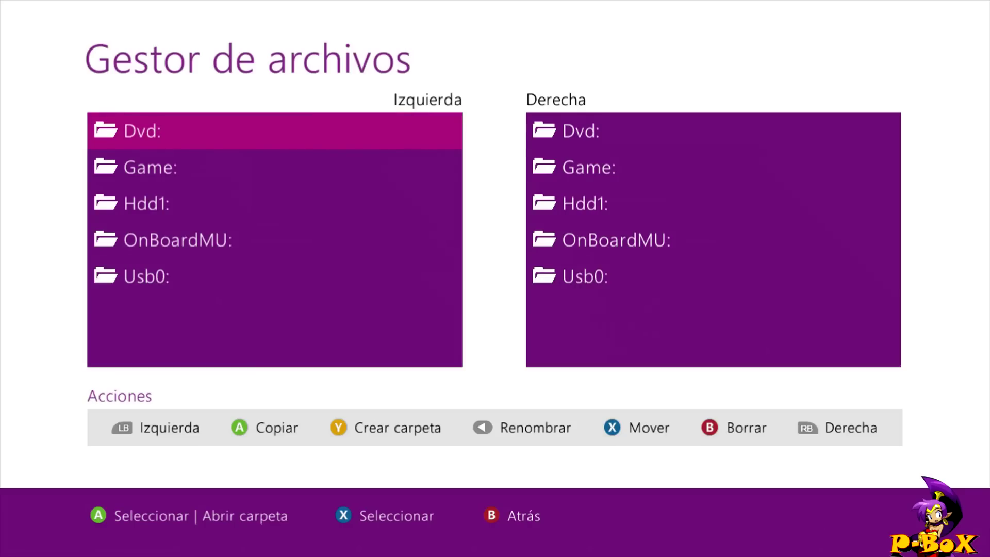
pyautogui.click(275, 276)
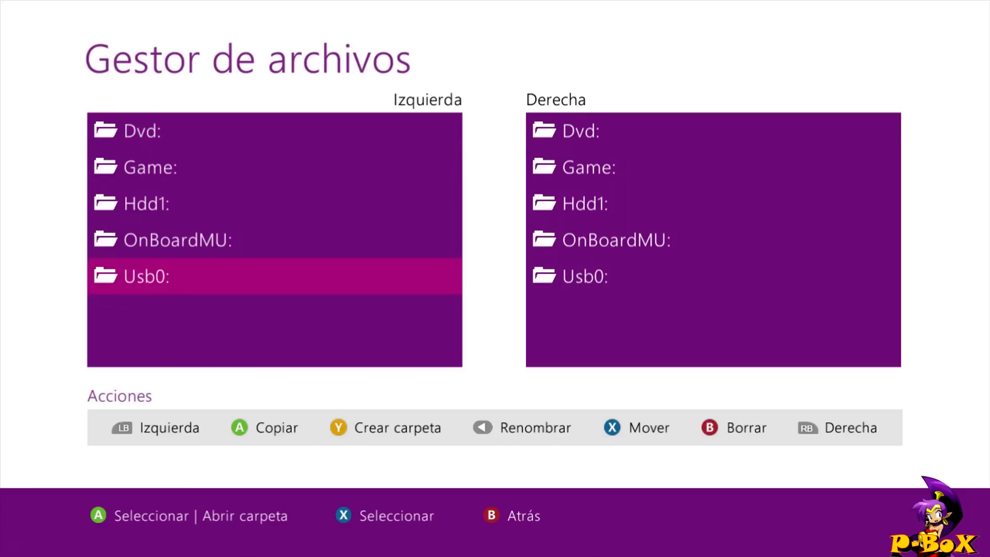
pyautogui.press('Return')
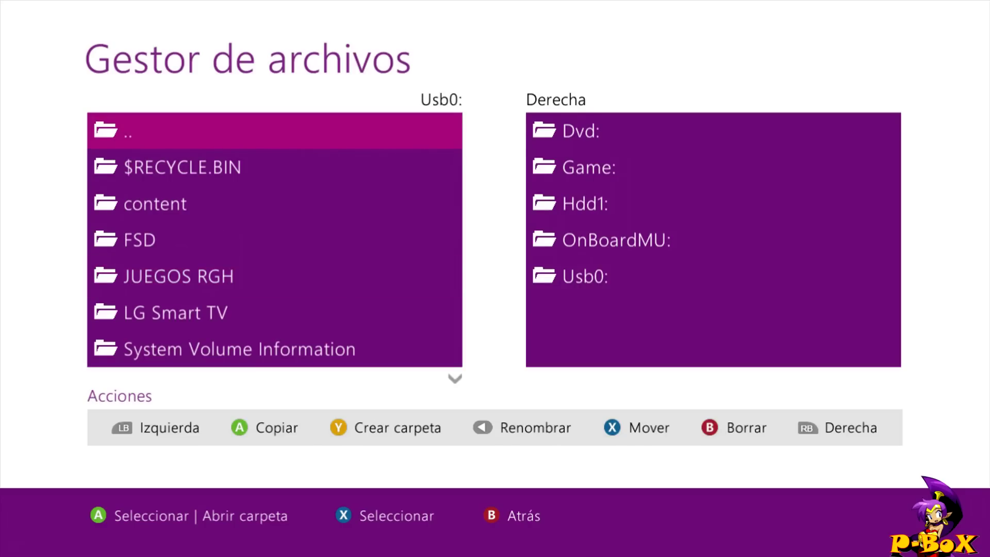
# Locate and highlight the default.xex file in the root of Usb0:
pyautogui.press('Down')
pyautogui.press('Down')
pyautogui.press('Down')
pyautogui.press('Down')
pyautogui.press('Down')
pyautogui.press('Down')
pyautogui.press('Down')
pyautogui.press('Down')
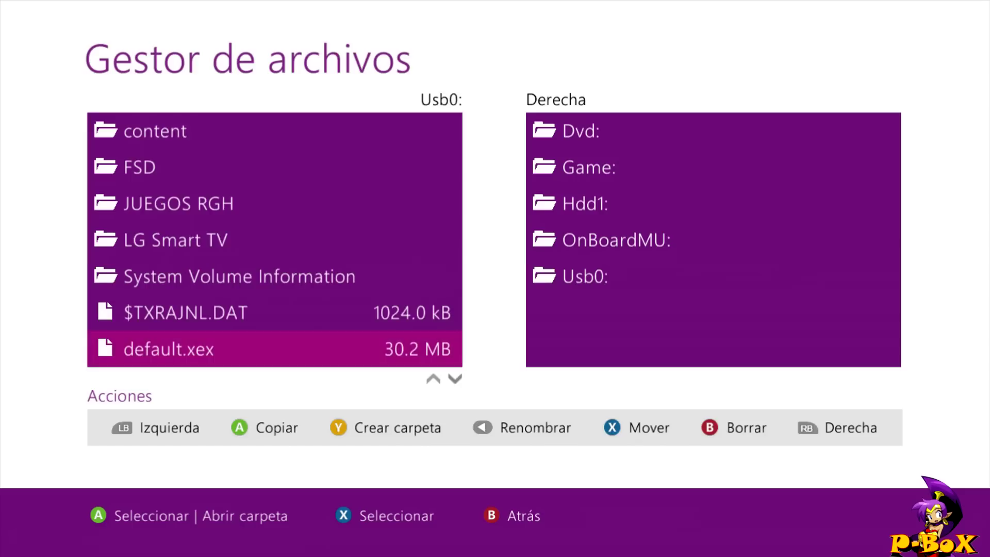
pyautogui.press('Down')
pyautogui.press('Up')
pyautogui.press('Up')
pyautogui.press('Up')
pyautogui.press('Up')
pyautogui.press('Up')
pyautogui.press('Up')
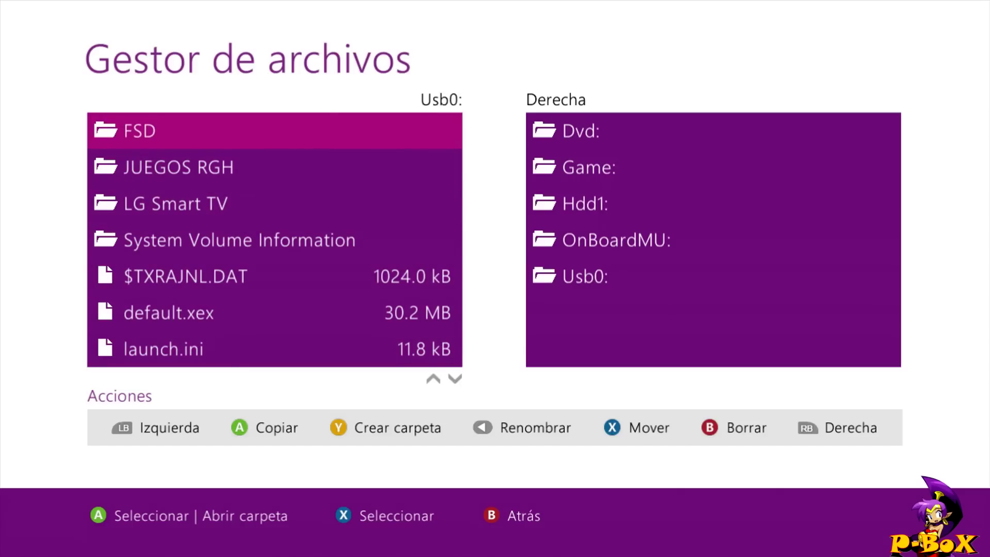
pyautogui.press('Down')
pyautogui.press('Down')
pyautogui.press('Down')
pyautogui.press('Down')
pyautogui.press('Down')
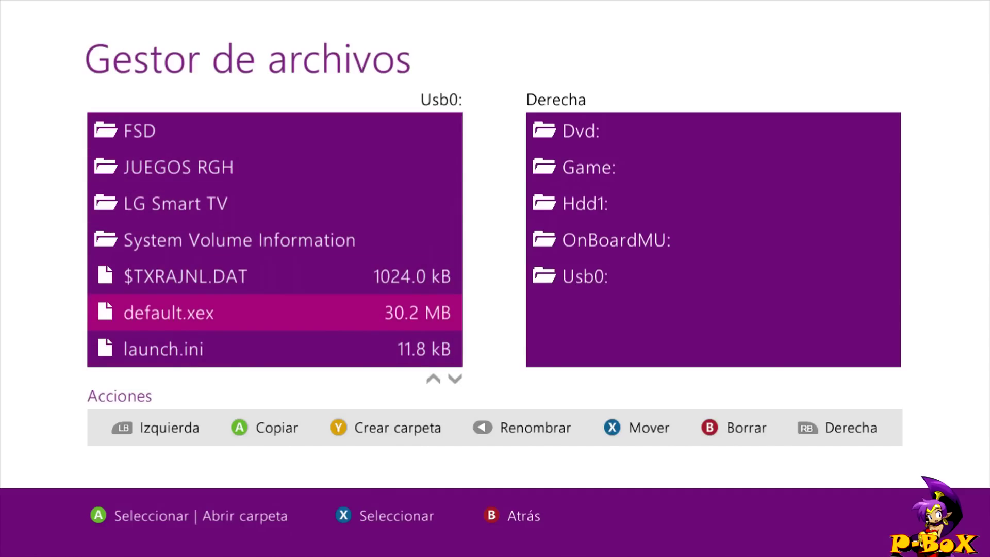
# Open the Hdd1:\JUEGOS RGH\XBOX 360 folder in the Derecha pane
pyautogui.press('Right')
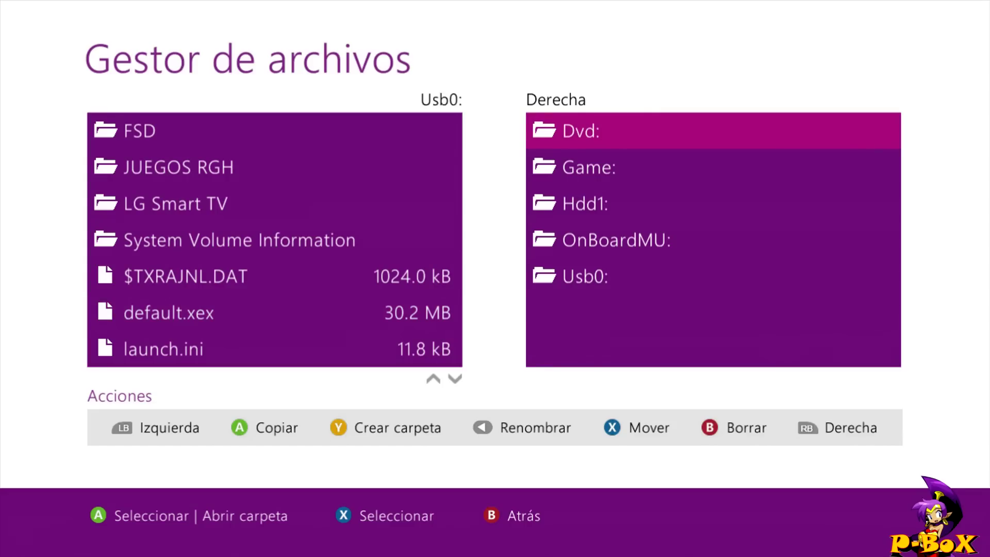
pyautogui.press('Down')
pyautogui.press('Down')
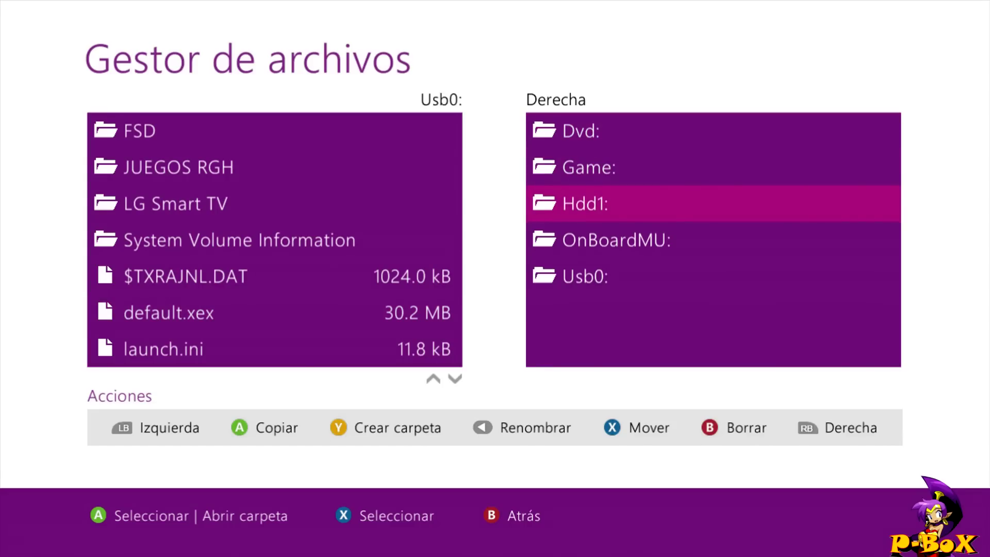
pyautogui.press('Return')
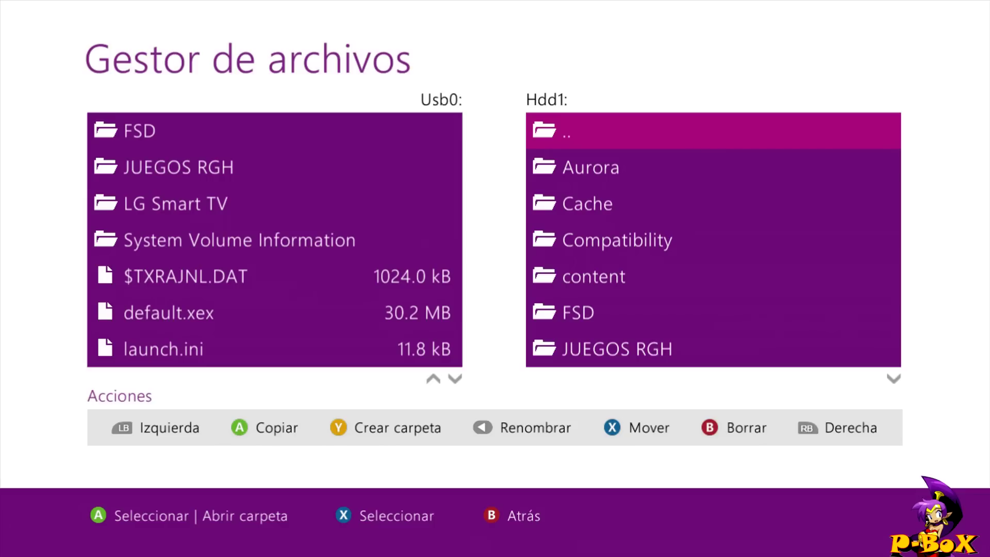
pyautogui.press('pagedown')
pyautogui.press('Return')
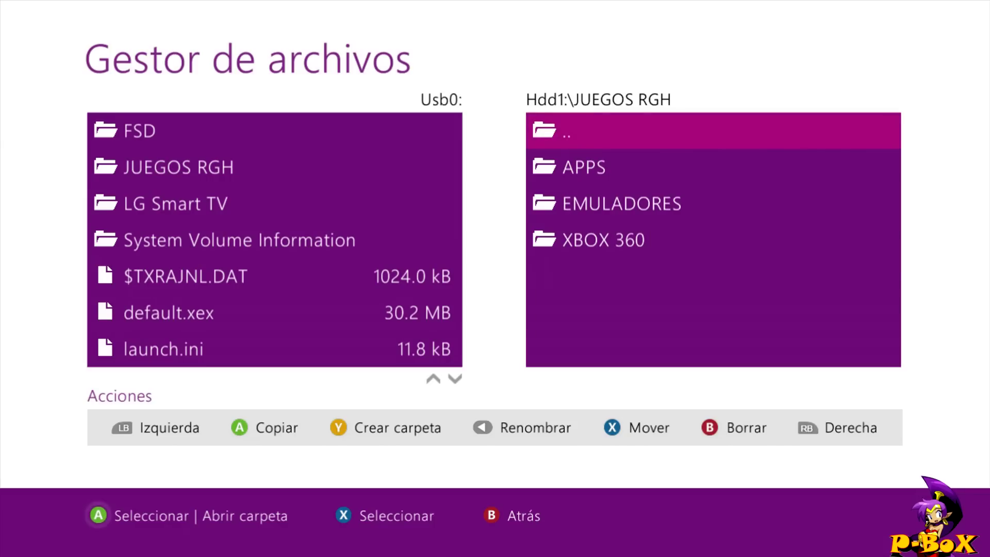
pyautogui.press('pagedown')
pyautogui.press('Return')
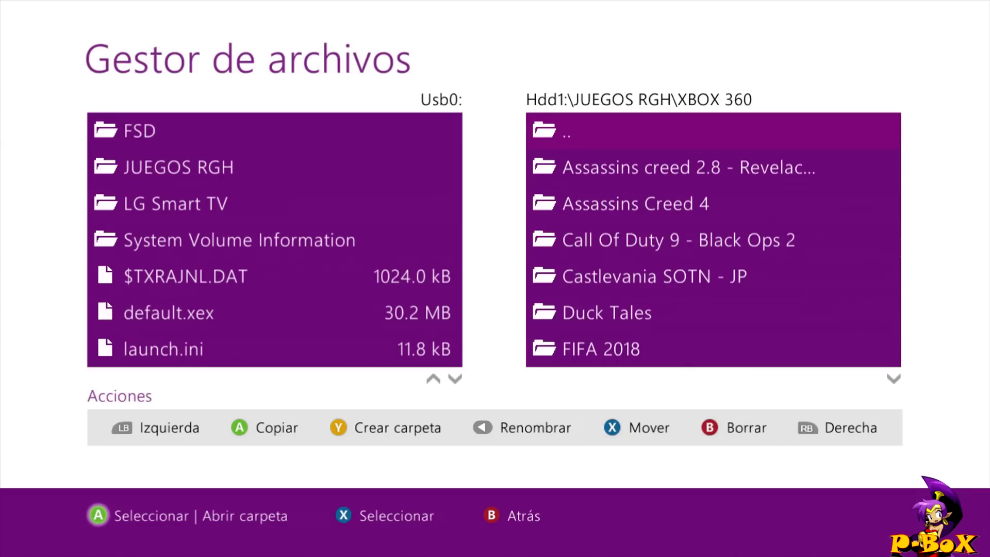
# Open the PESESITO\PES 2018 game folder inside Hdd1:\JUEGOS RGH\XBOX 360
pyautogui.press('pagedown')
pyautogui.press('pagedown')
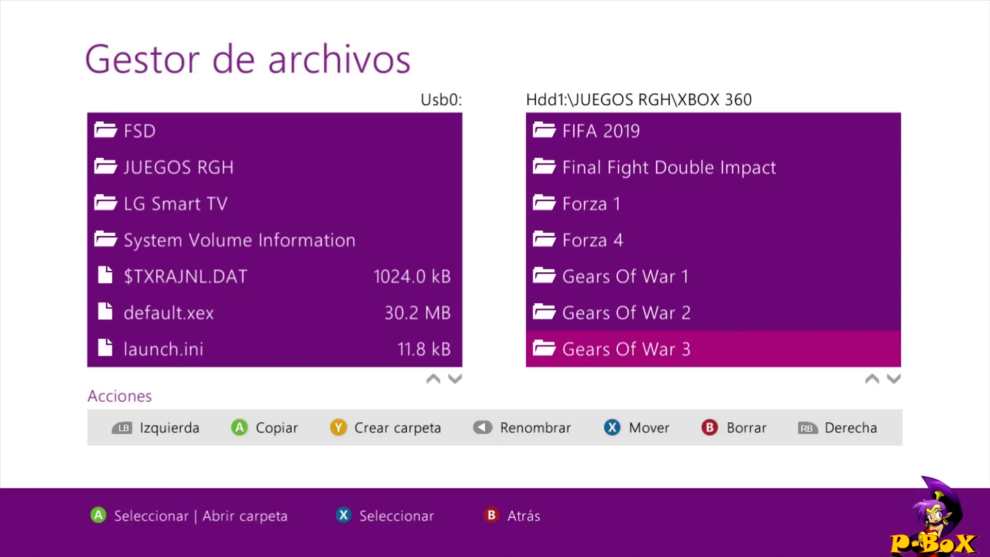
pyautogui.press('pagedown')
pyautogui.press('pagedown')
pyautogui.press('pagedown')
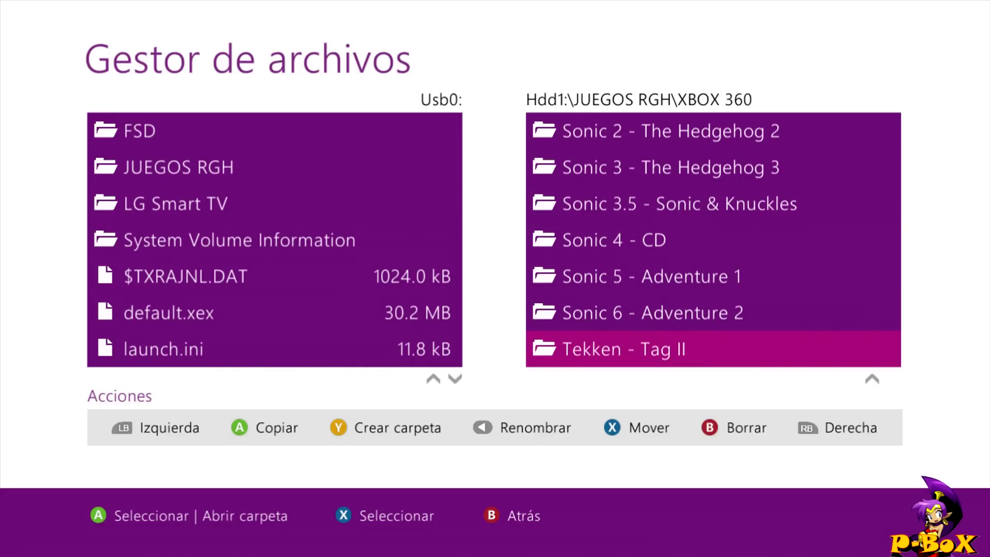
pyautogui.press('pageup')
pyautogui.press('pageup')
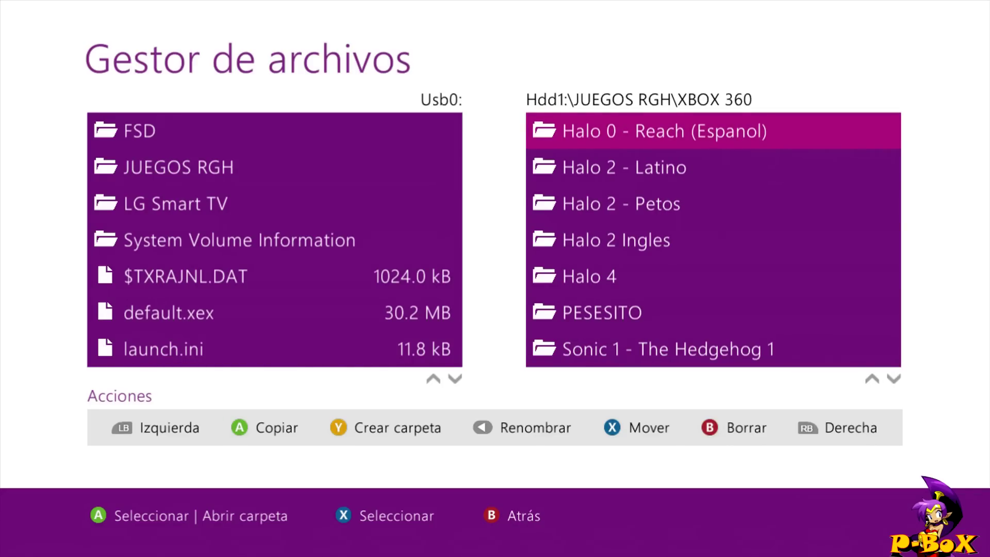
pyautogui.press('Down')
pyautogui.press('Down')
pyautogui.press('Down')
pyautogui.press('Down')
pyautogui.press('Down')
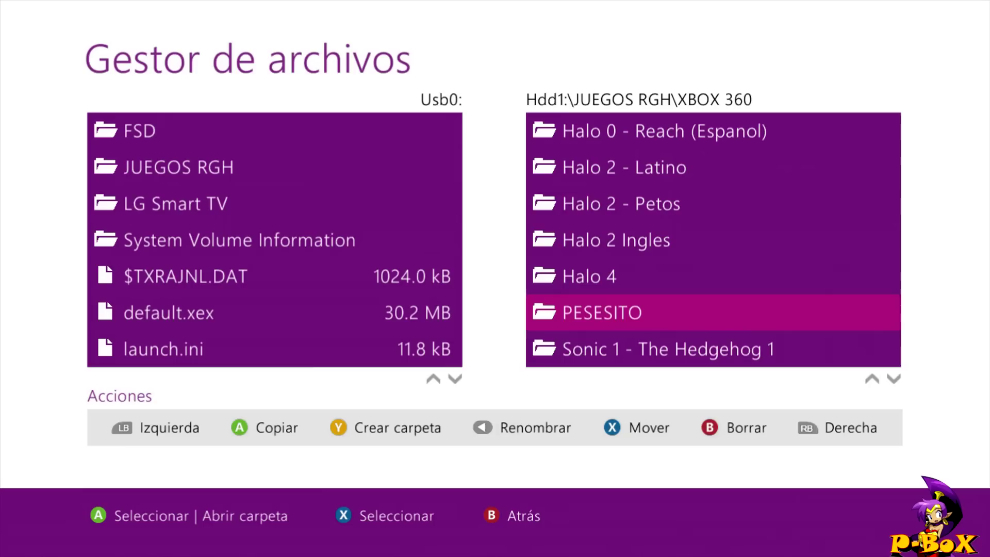
pyautogui.press('Return')
pyautogui.press('Down')
pyautogui.press('Return')
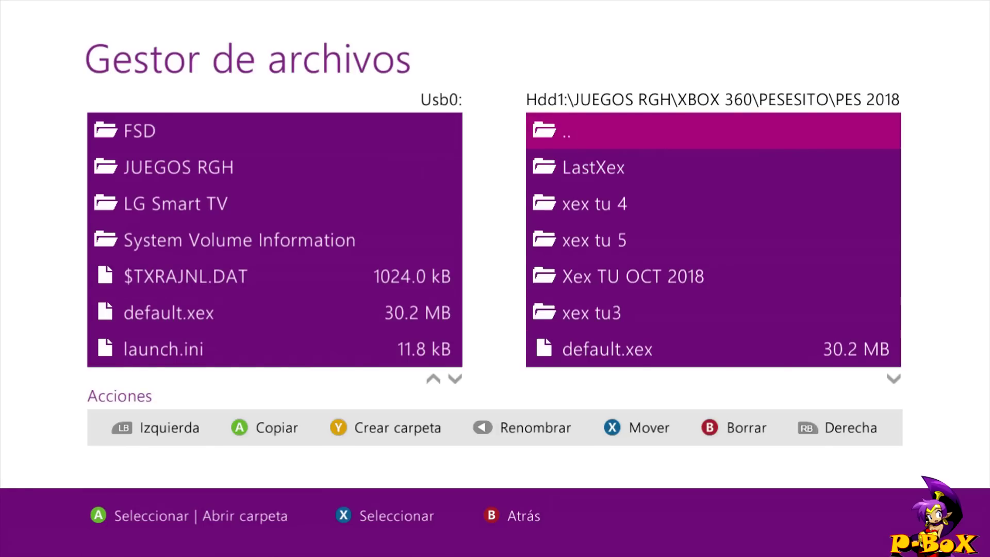
# Look through the PES 2018 folder for its current default.xex and the subfolders holding xex versions
pyautogui.press('Down')
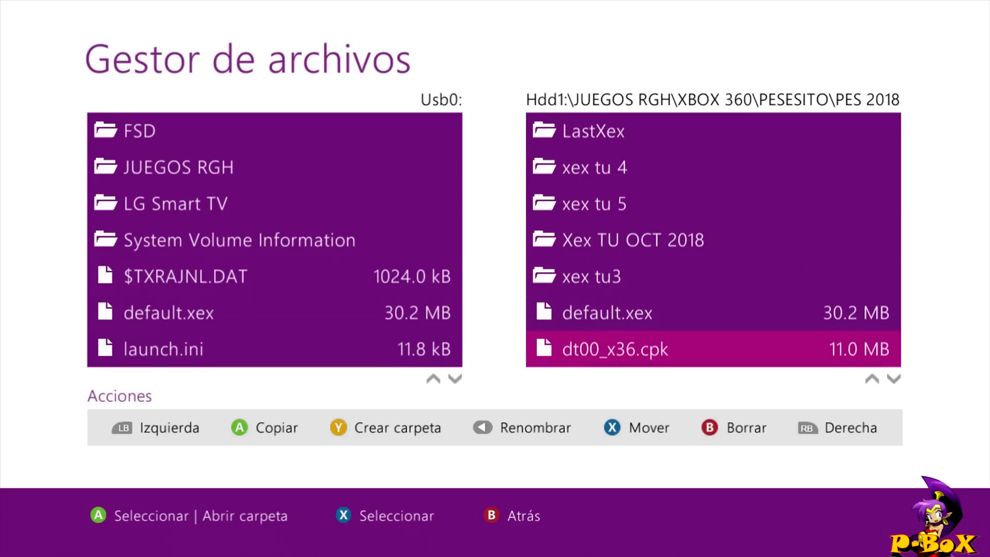
pyautogui.press('Up')
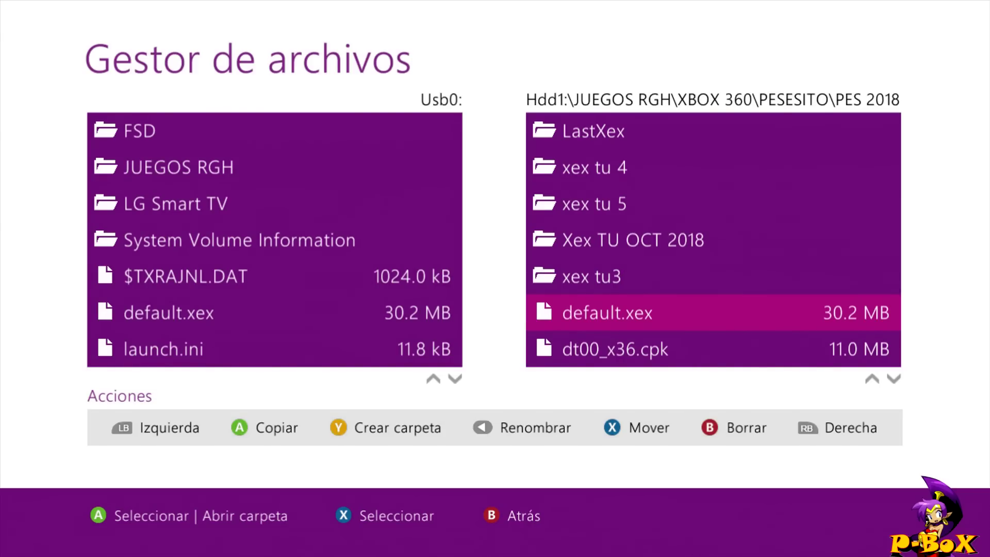
pyautogui.press('Up')
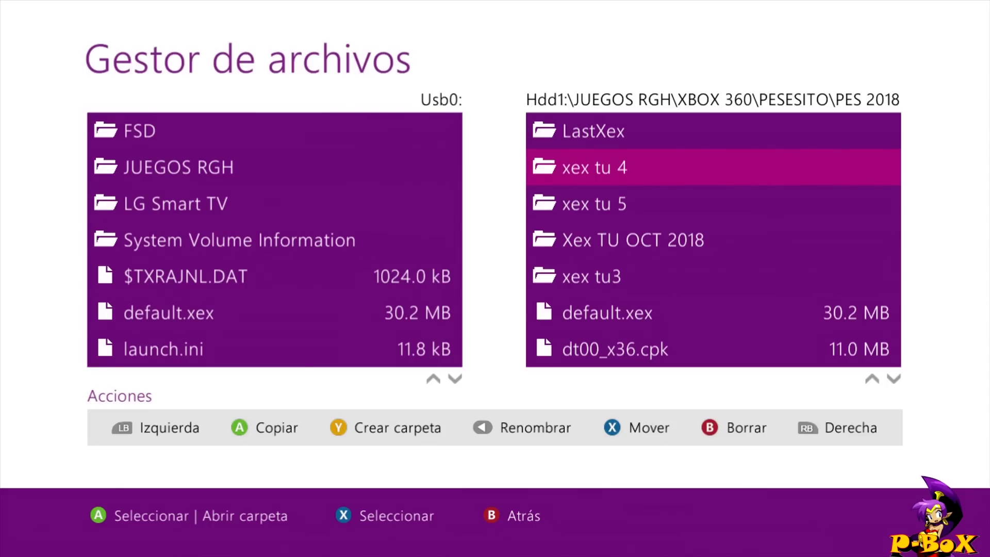
pyautogui.press('Down')
pyautogui.press('Down')
pyautogui.press('Down')
pyautogui.press('Down')
pyautogui.press('Up')
pyautogui.press('Up')
pyautogui.press('Up')
pyautogui.press('Up')
pyautogui.press('Up')
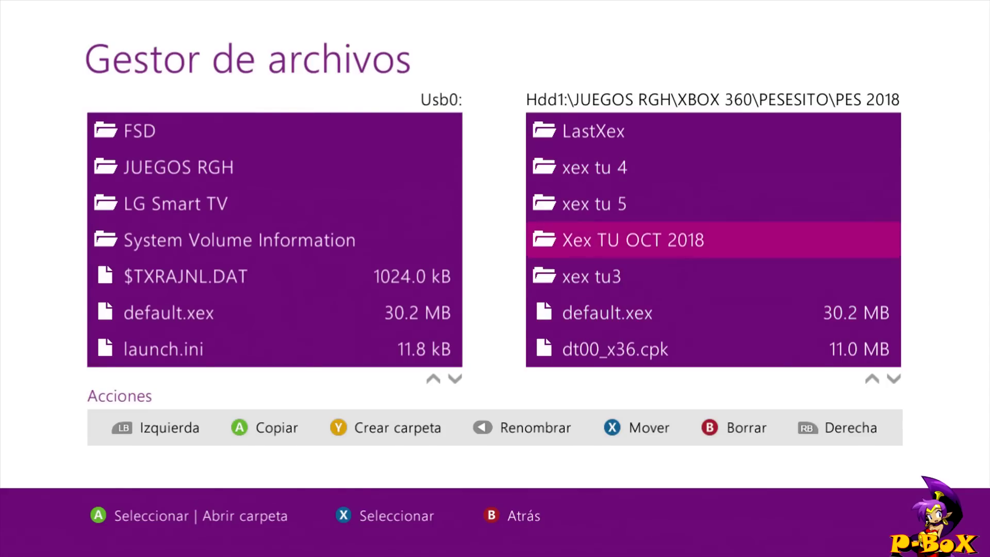
# Delete the existing default.xex from the PES 2018 folder on Hdd1: and close the completed operation
pyautogui.press('Down')
pyautogui.press('Down')
pyautogui.press('Down')
pyautogui.press('Down')
pyautogui.press('Down')
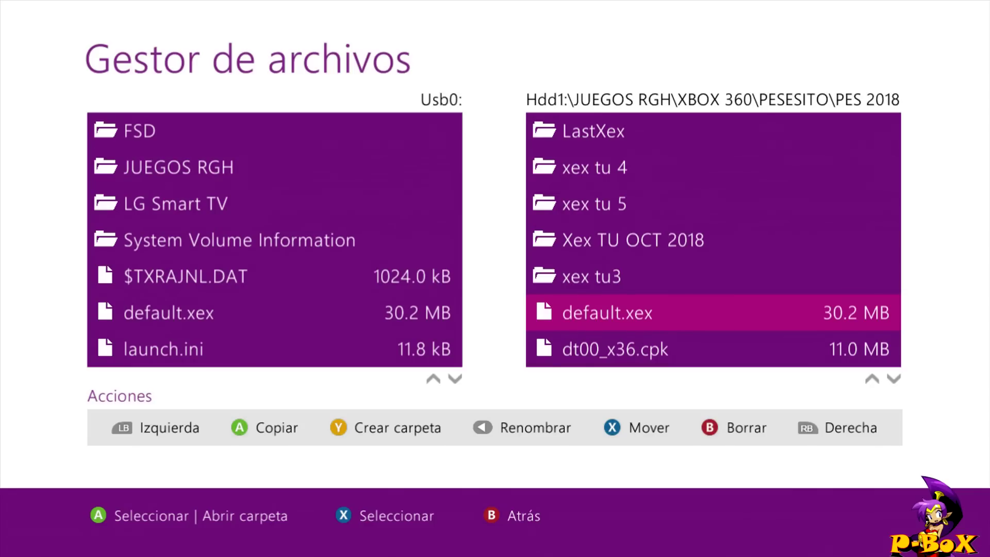
pyautogui.press('x')
pyautogui.press('Right')
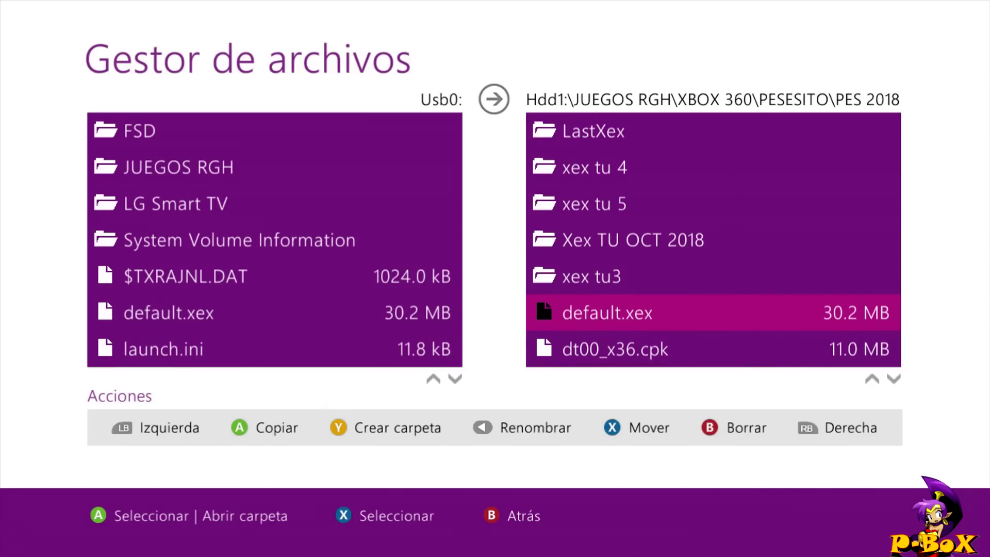
pyautogui.press('b')
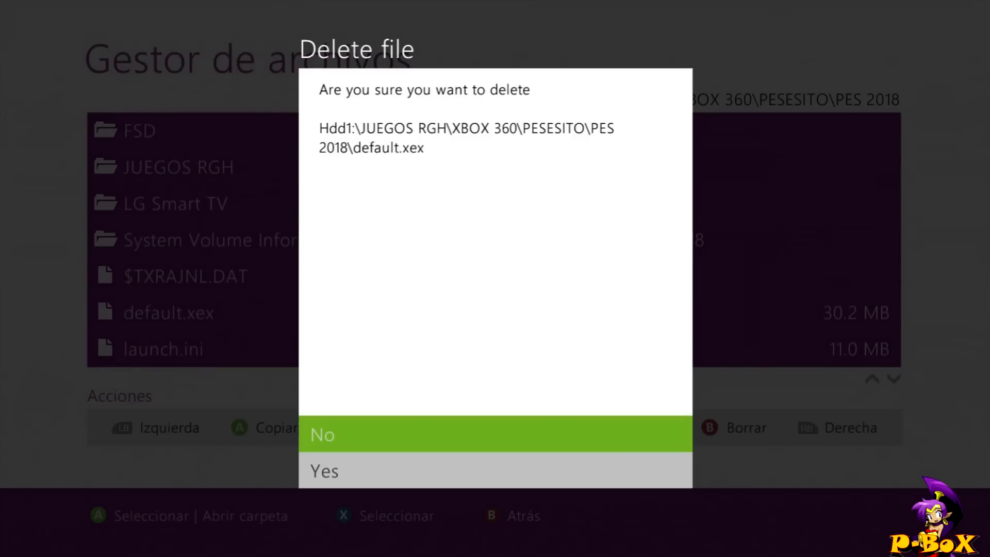
pyautogui.press('Down')
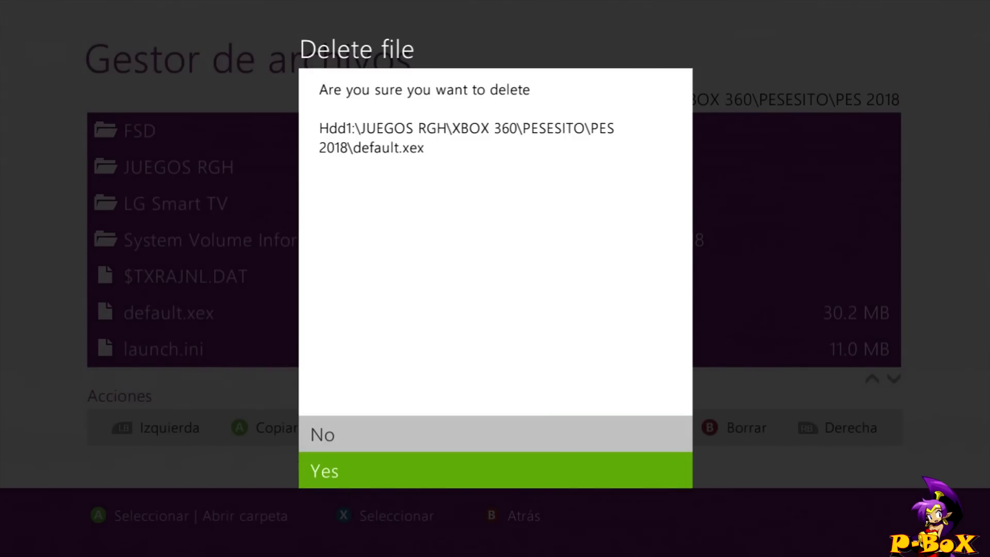
pyautogui.press('Return')
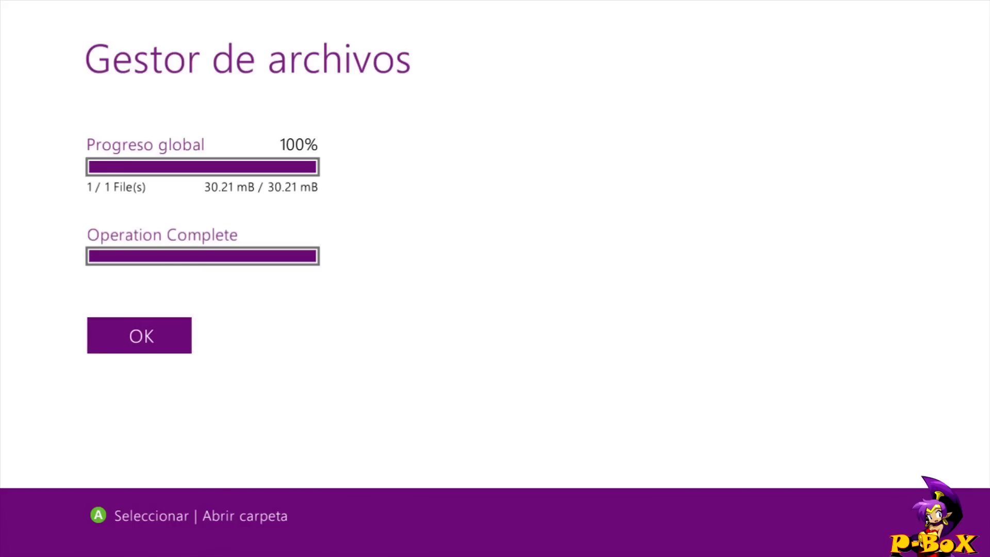
pyautogui.press('Return')
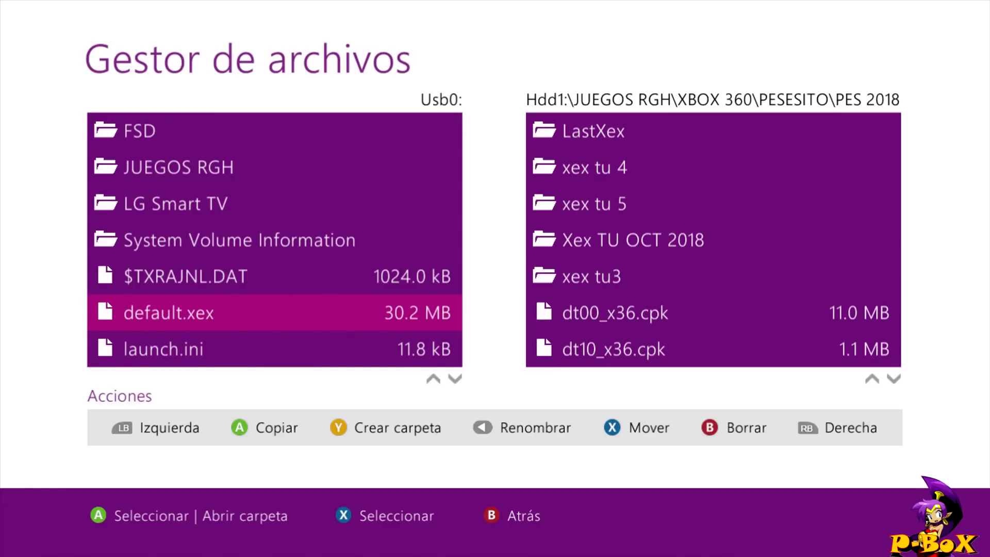
# Mark the default.xex file in the root of Usb0: as selected
pyautogui.press('Up')
pyautogui.press('Down')
pyautogui.press('x')
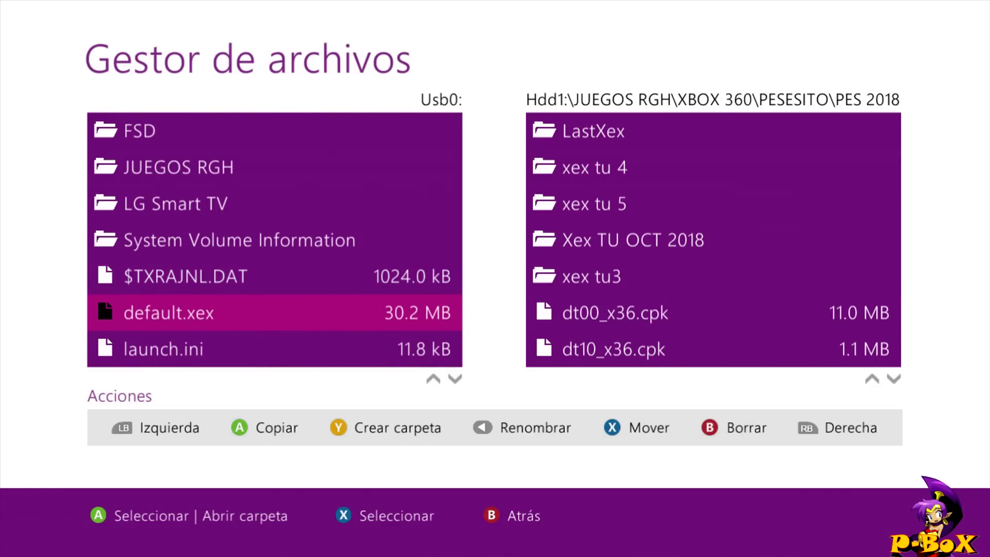